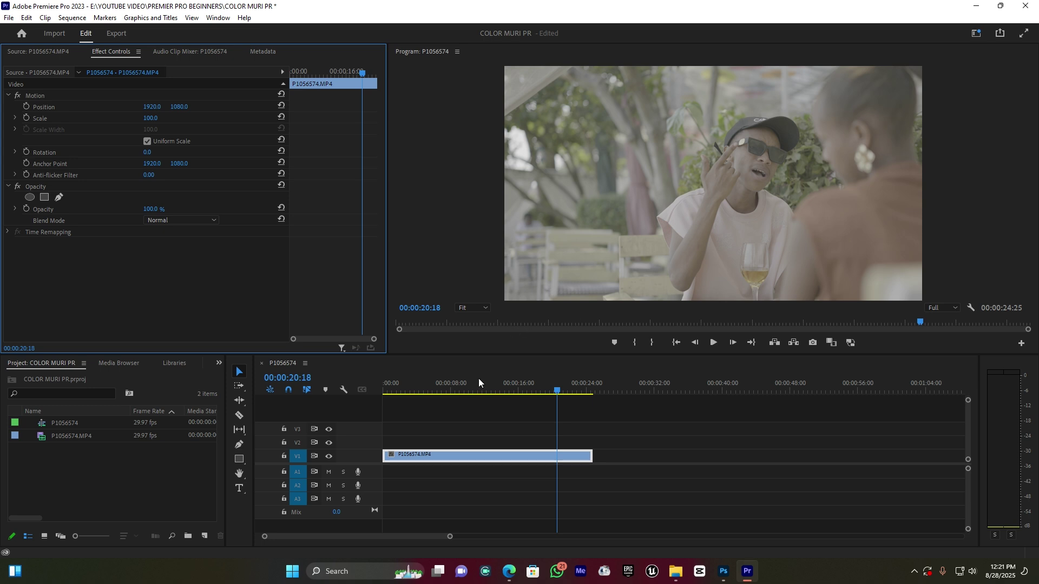
Scrub the playhead back to about 00:00:07 in the clip.
{"action": "mouse_move", "coordinate": [473, 392]}
{"action": "left_mouse_down"}
{"action": "mouse_move", "coordinate": [440, 395]}
{"action": "mouse_move", "coordinate": [450, 396]}
{"action": "left_mouse_up"}
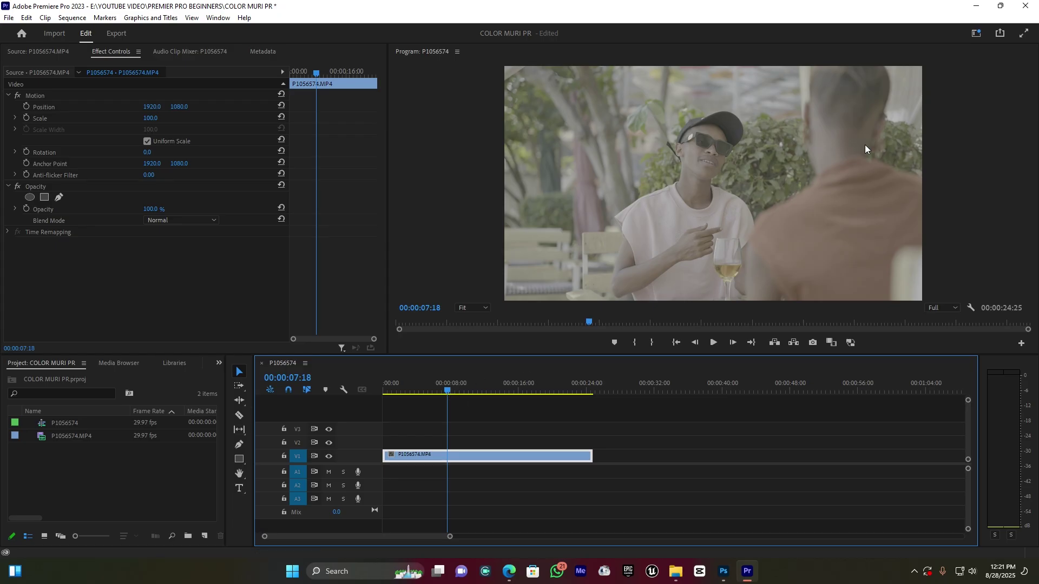
Switch to the Color workspace and select the P1056574.MP4 clip on V1.
{"action": "left_click", "coordinate": [977, 35]}
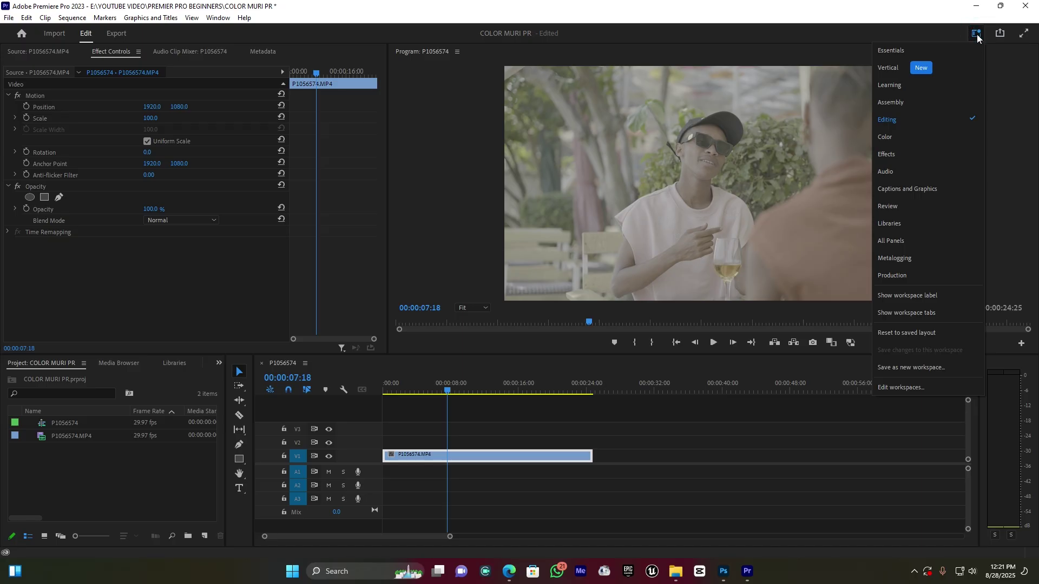
{"action": "left_click", "coordinate": [911, 139]}
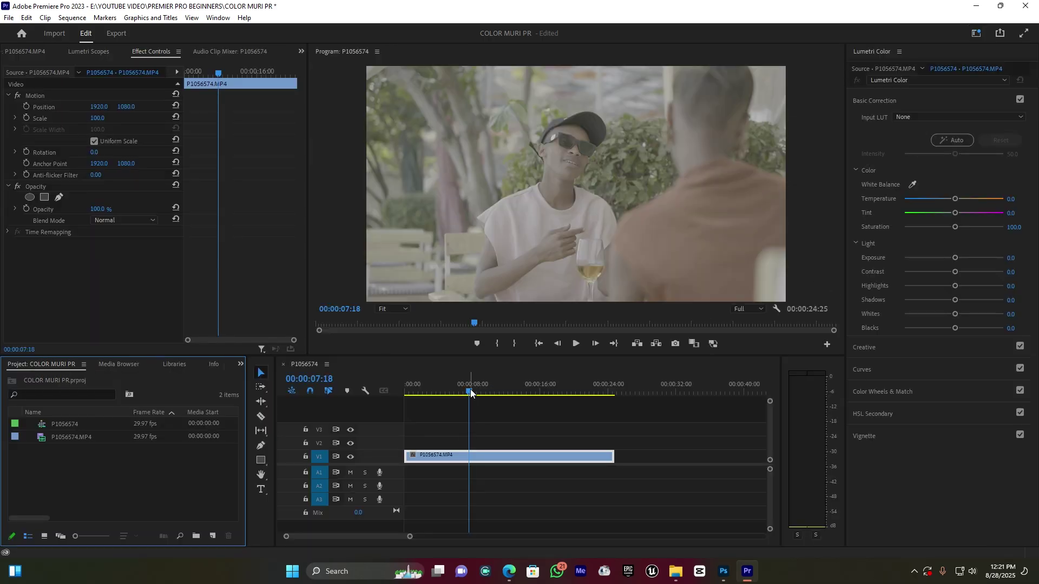
{"action": "left_click", "coordinate": [502, 385]}
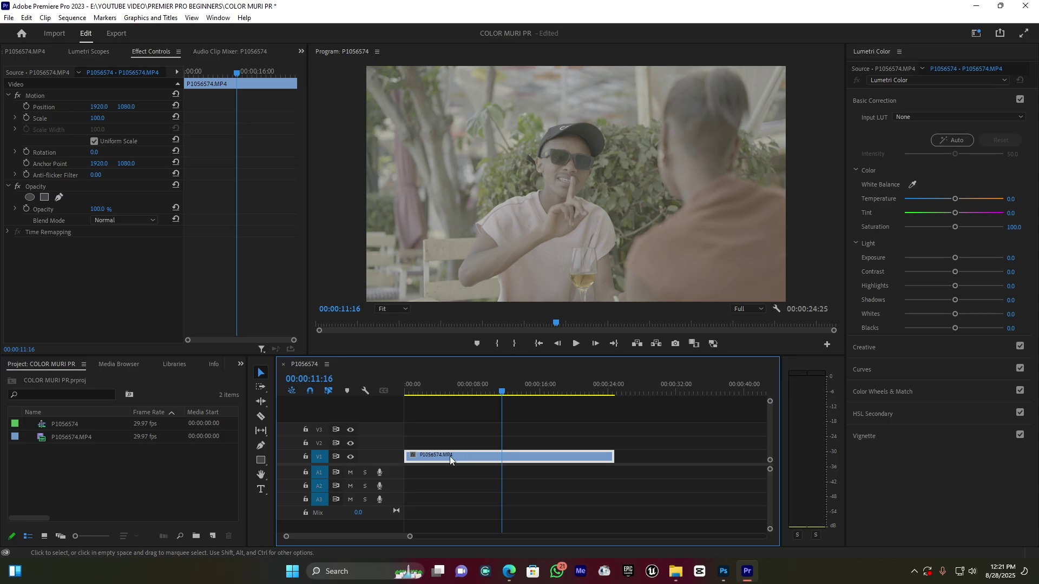
{"action": "left_click", "coordinate": [490, 438]}
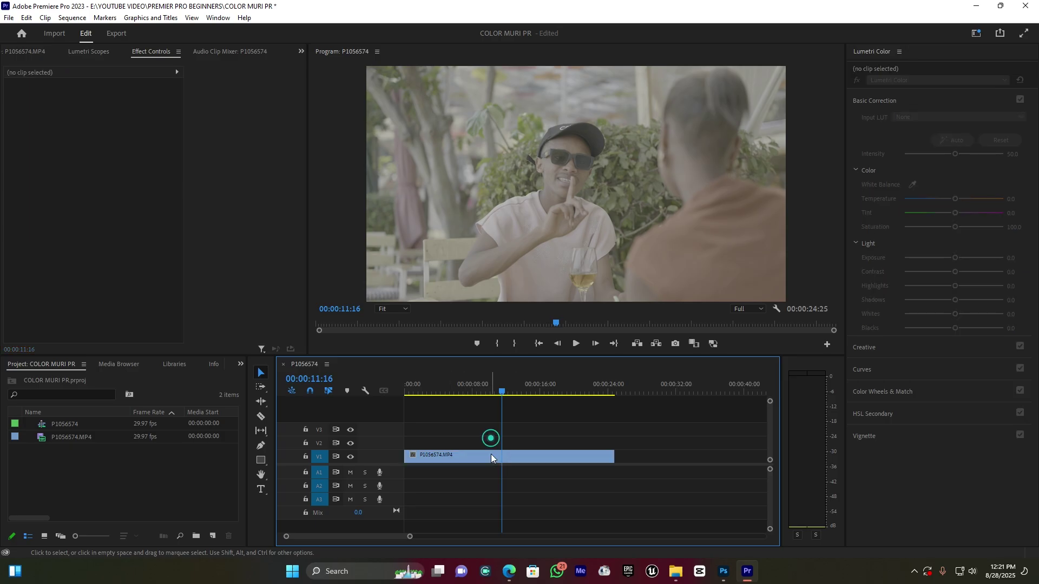
{"action": "left_click", "coordinate": [492, 455]}
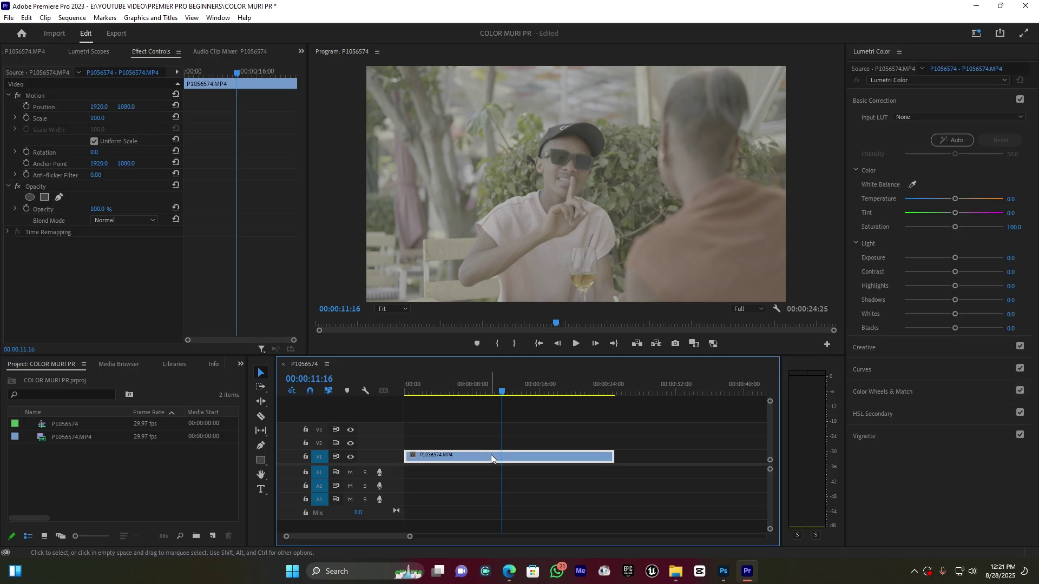
Set the playhead near 00:00:08 and expand Lumetri Basic Correction.
{"action": "left_click_drag", "start_coordinate": [478, 388], "coordinate": [472, 389]}
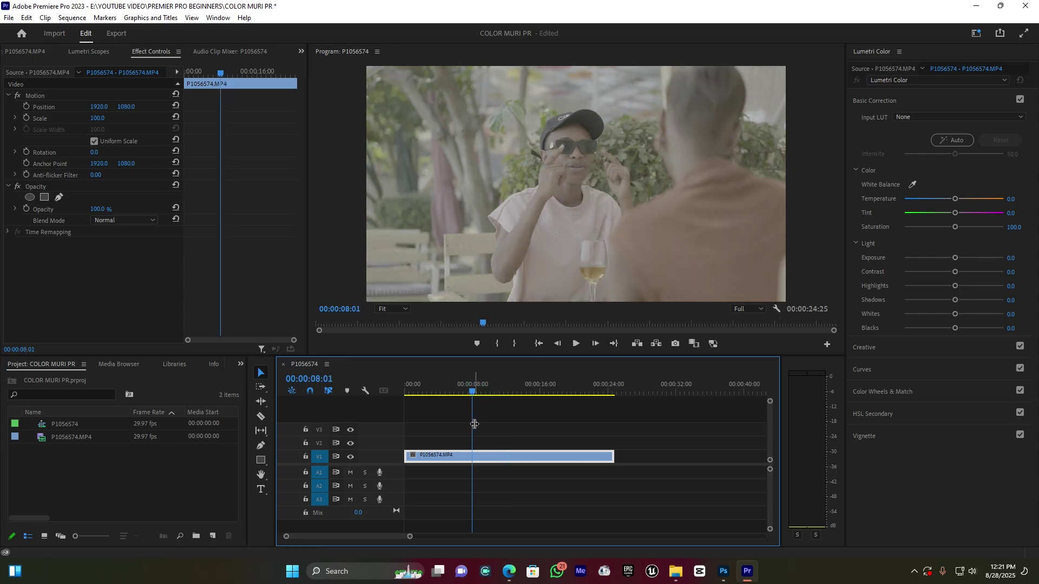
{"action": "left_click", "coordinate": [885, 100]}
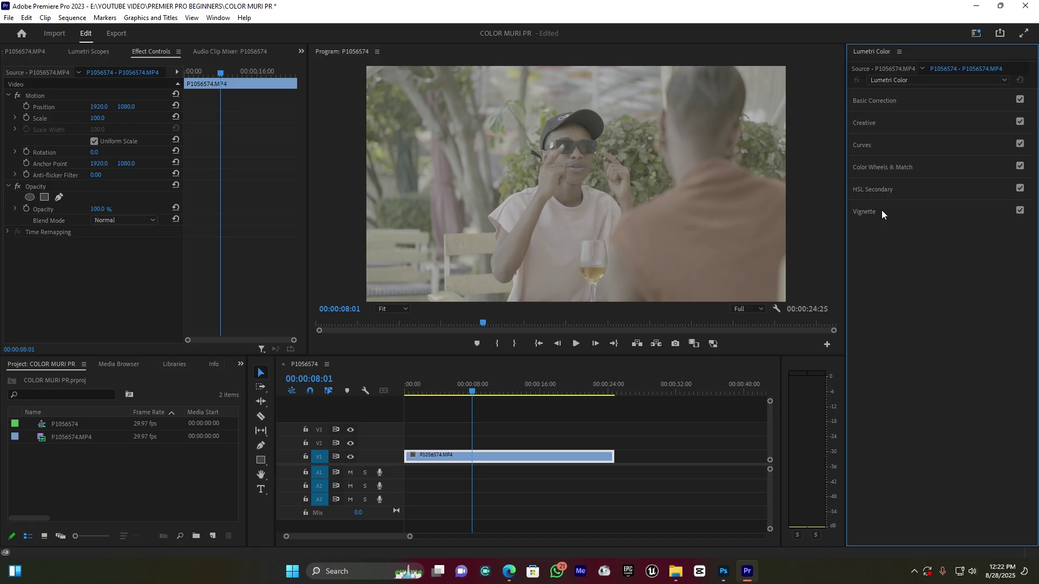
{"action": "left_click", "coordinate": [884, 102]}
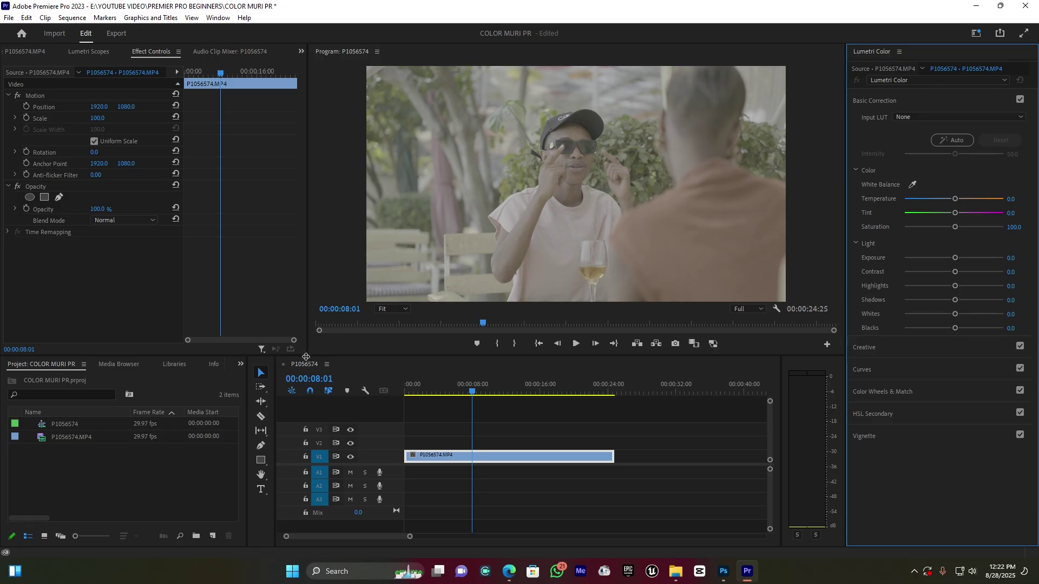
Enlarge the Program monitor, then set Contrast 100, Blacks -100, Temperature 13 and Exposure 0.4.
{"action": "left_click_drag", "start_coordinate": [305, 357], "coordinate": [499, 304]}
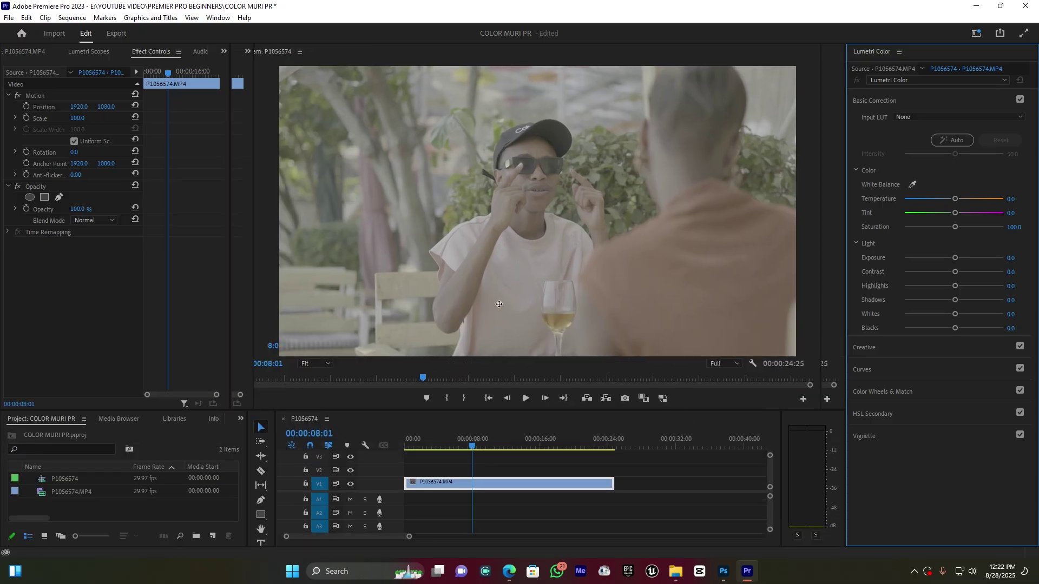
{"action": "left_click_drag", "start_coordinate": [958, 271], "coordinate": [1026, 268]}
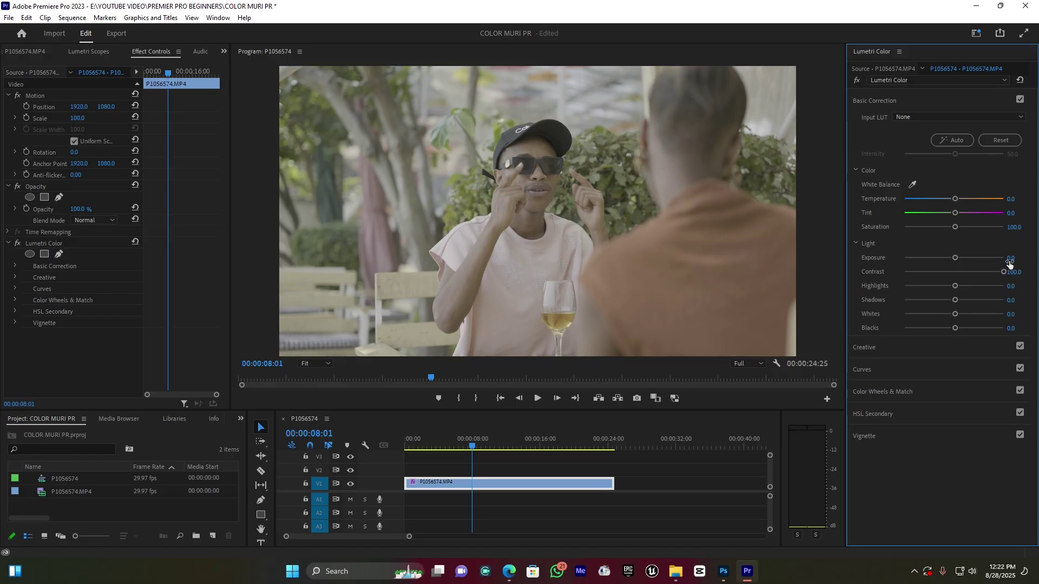
{"action": "left_click_drag", "start_coordinate": [954, 328], "coordinate": [900, 339]}
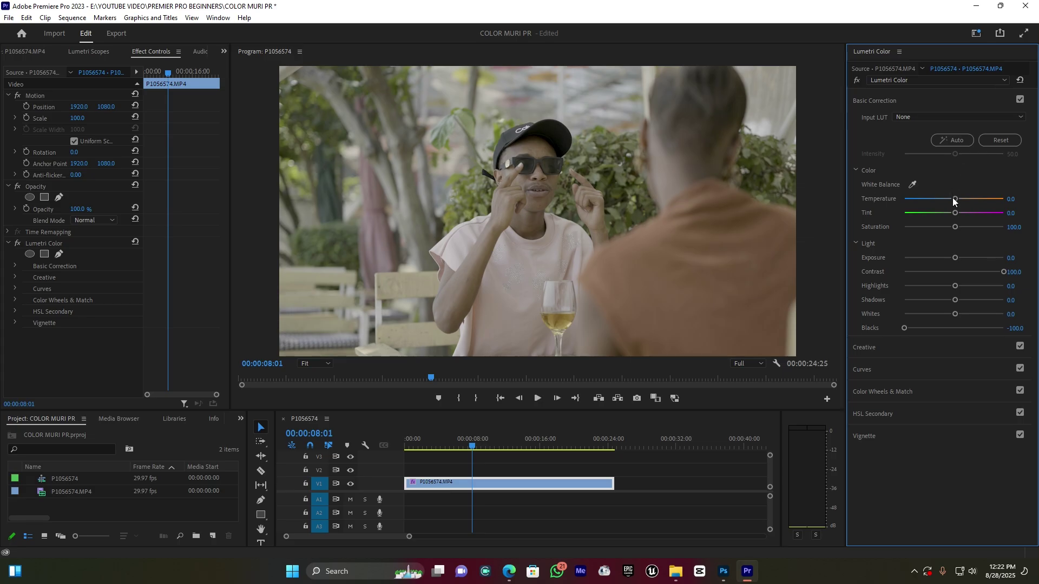
{"action": "left_click_drag", "start_coordinate": [954, 198], "coordinate": [960, 198]}
{"action": "left_click", "coordinate": [957, 258]}
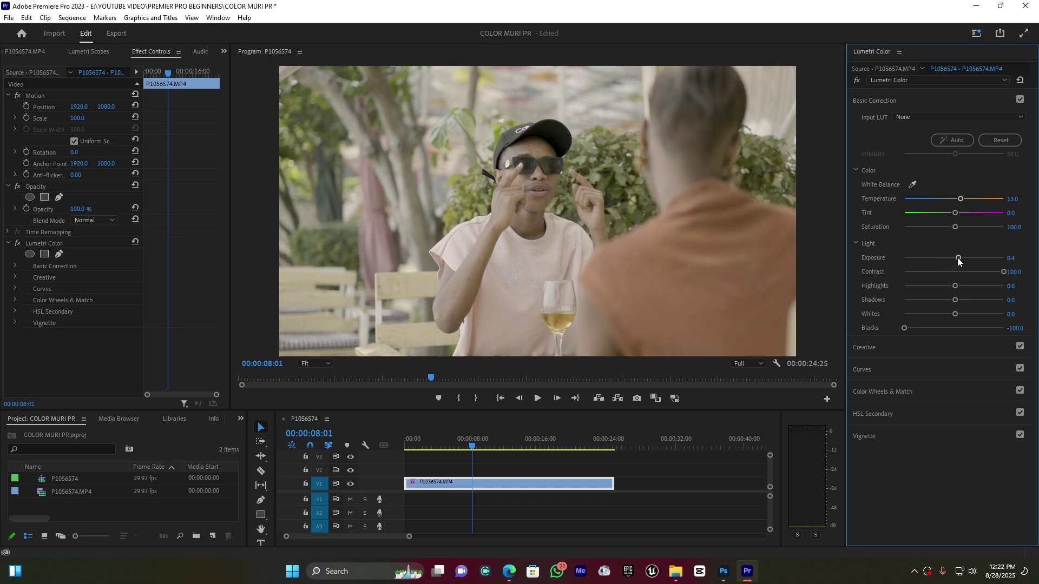
{"action": "left_click", "coordinate": [874, 100]}
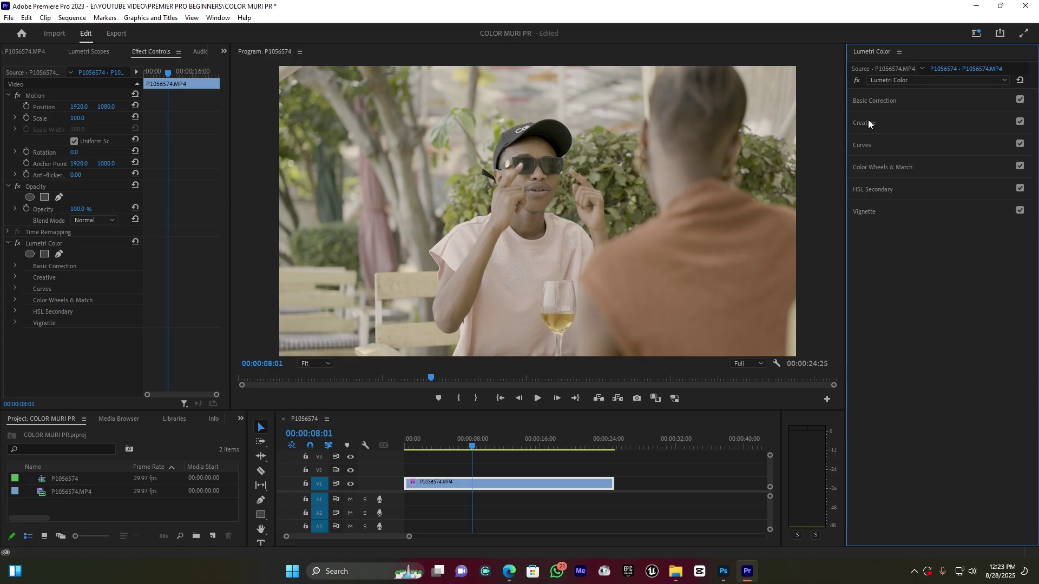
In Creative, set Vibrance 37, Saturation 113 and Sharpen 75, checking at 150% zoom before returning to Fit.
{"action": "left_click", "coordinate": [868, 121]}
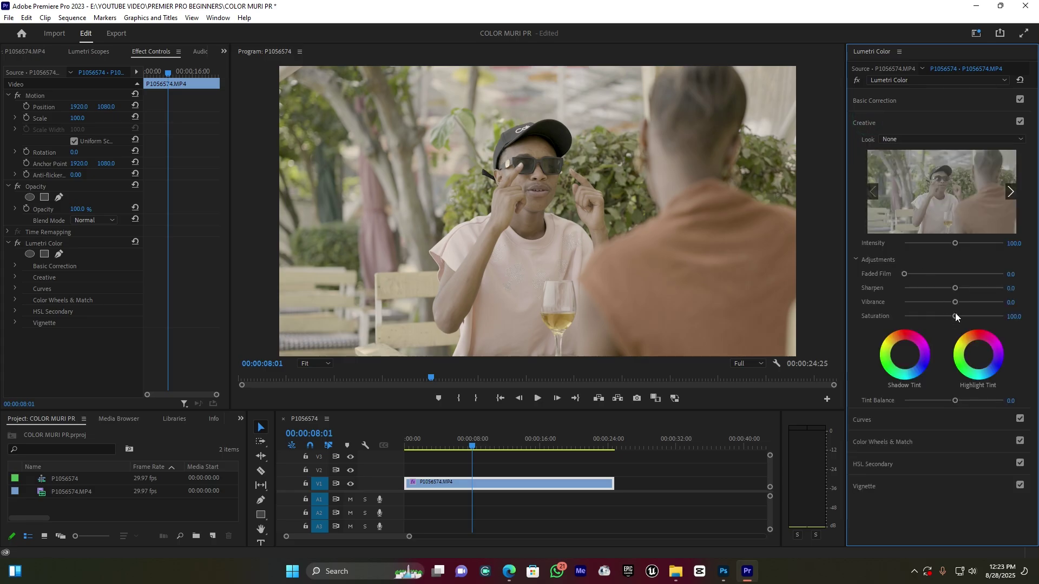
{"action": "left_click_drag", "start_coordinate": [1008, 304], "coordinate": [974, 308]}
{"action": "left_click", "coordinate": [326, 363]}
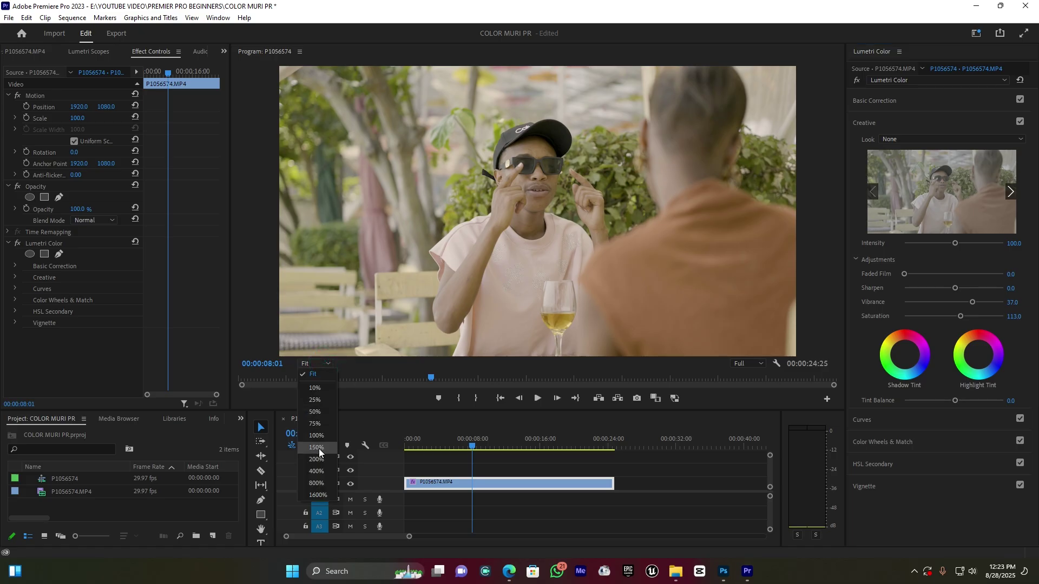
{"action": "left_click", "coordinate": [318, 448]}
{"action": "left_click_drag", "start_coordinate": [834, 205], "coordinate": [845, 180]}
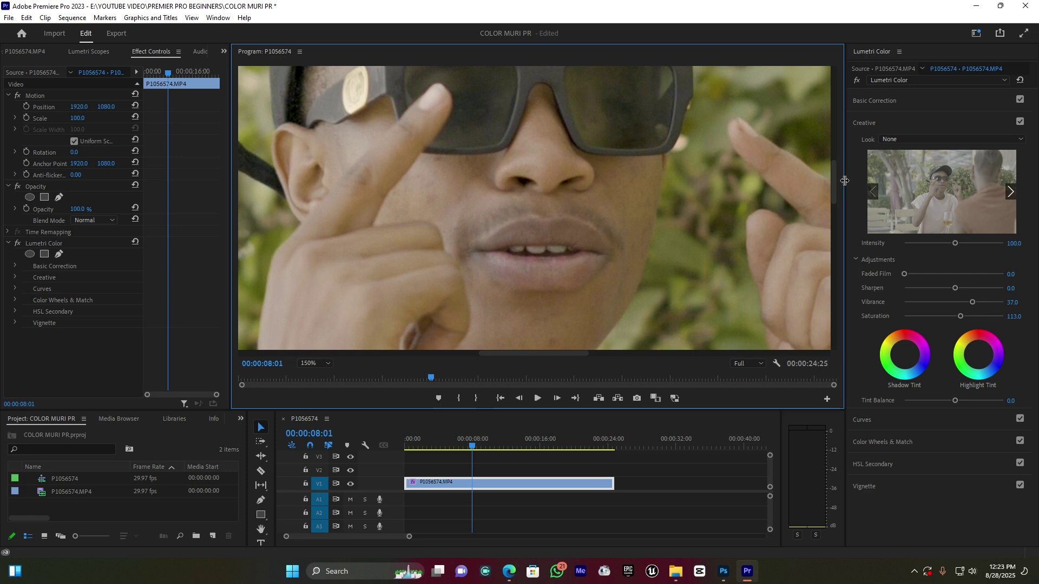
{"action": "left_click_drag", "start_coordinate": [954, 288], "coordinate": [973, 288]}
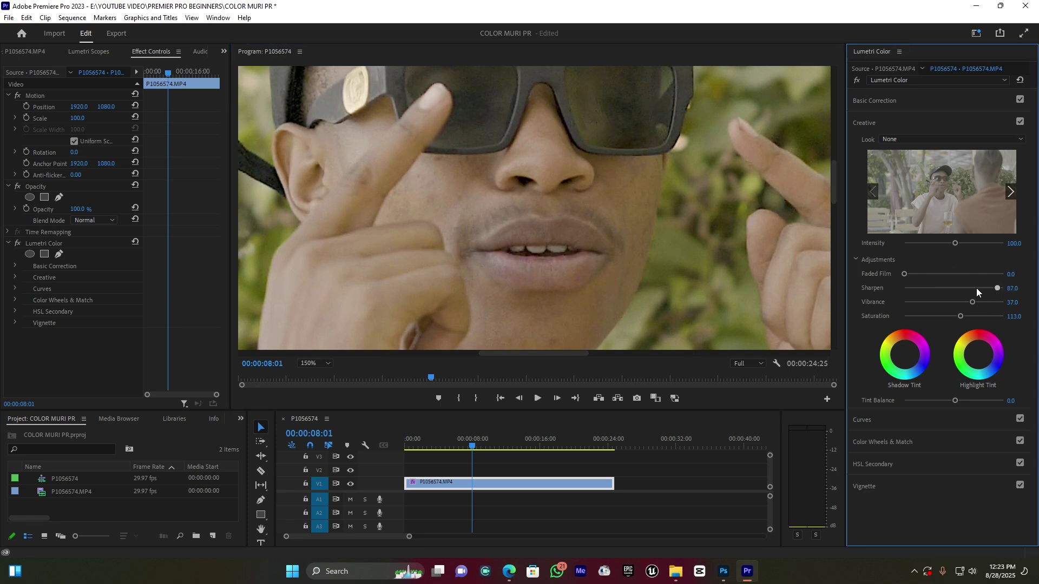
{"action": "mouse_move", "coordinate": [973, 288]}
{"action": "left_mouse_down"}
{"action": "mouse_move", "coordinate": [1017, 289]}
{"action": "mouse_move", "coordinate": [966, 287]}
{"action": "mouse_move", "coordinate": [990, 287]}
{"action": "left_mouse_up"}
{"action": "left_click", "coordinate": [317, 361]}
{"action": "left_click", "coordinate": [328, 375]}
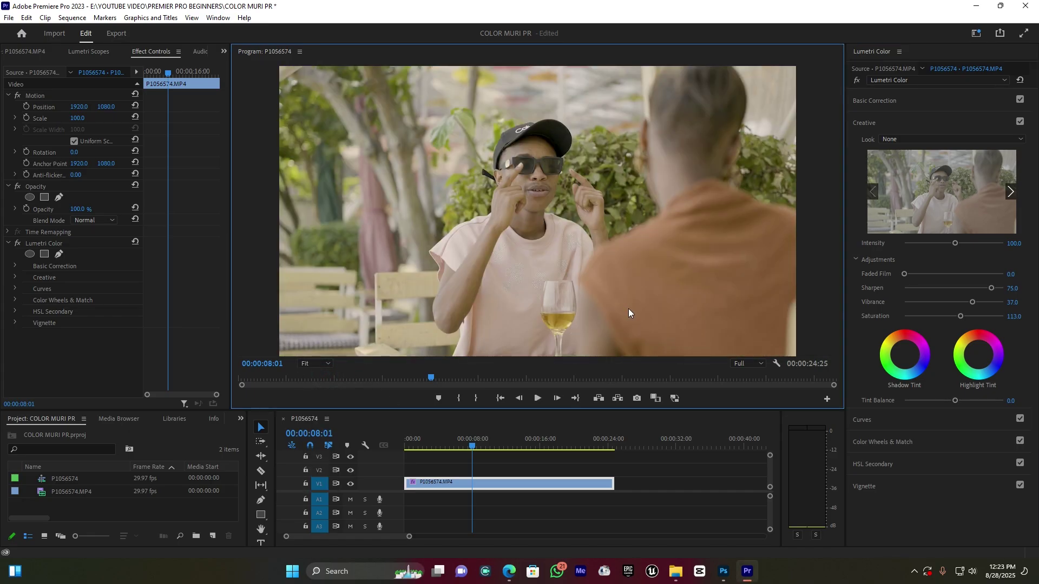
{"action": "left_click", "coordinate": [866, 123]}
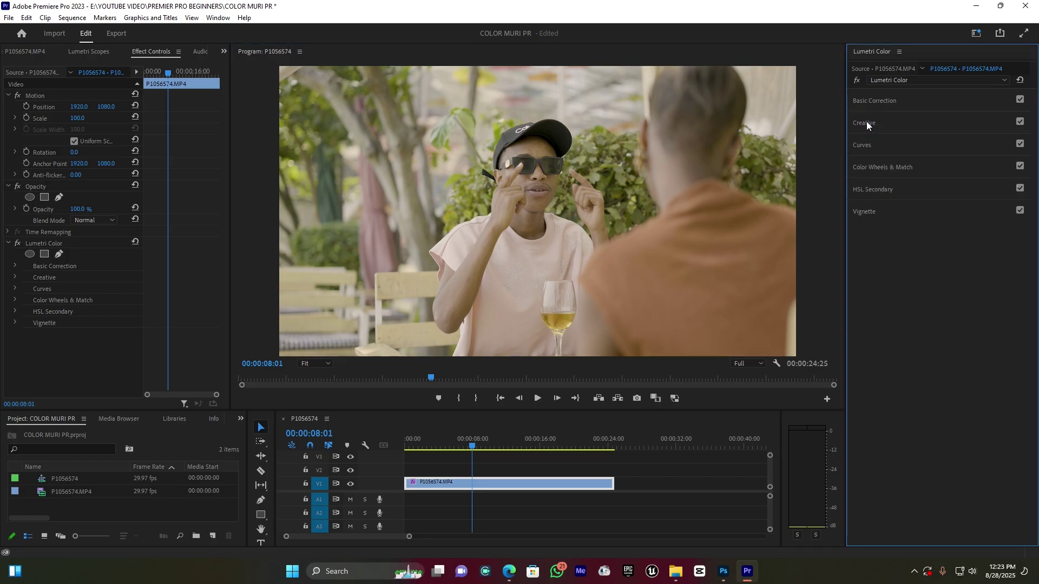
Add two RGB curve points, pulling the lower one down to deepen the shadows.
{"action": "left_click", "coordinate": [864, 144]}
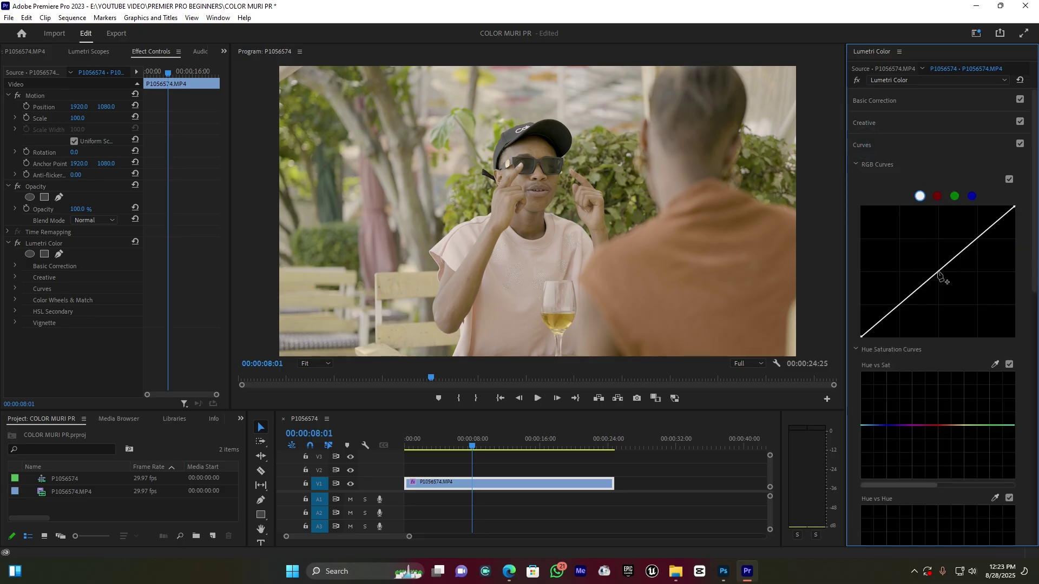
{"action": "left_click_drag", "start_coordinate": [939, 274], "coordinate": [937, 277]}
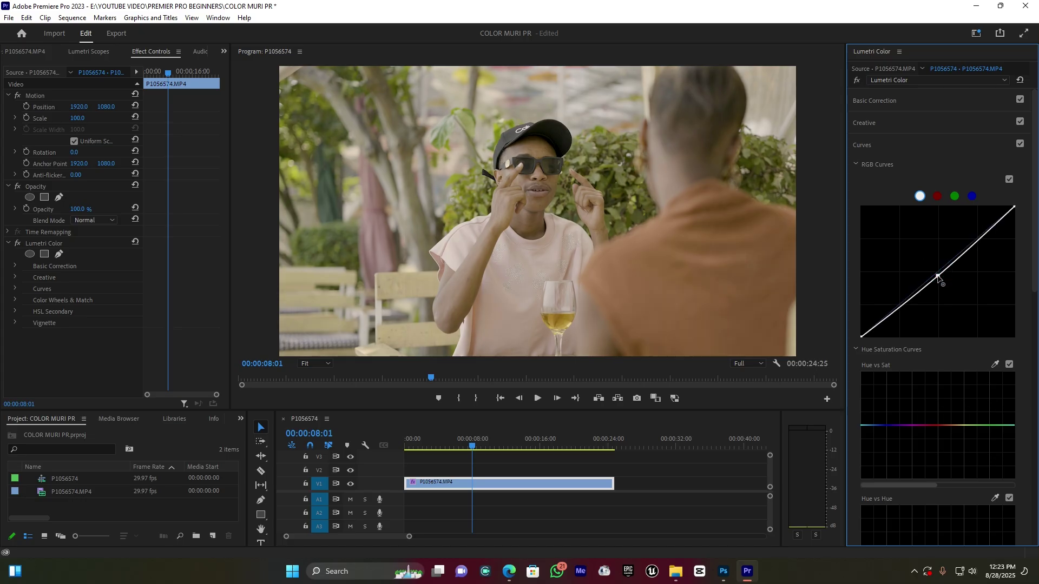
{"action": "left_click_drag", "start_coordinate": [900, 306], "coordinate": [900, 315]}
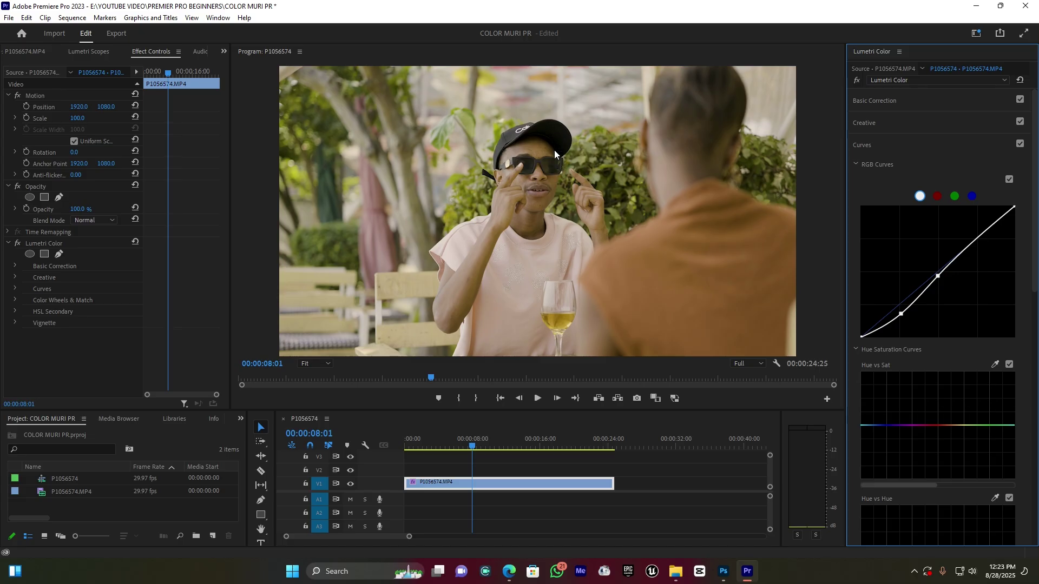
{"action": "left_click", "coordinate": [864, 146]}
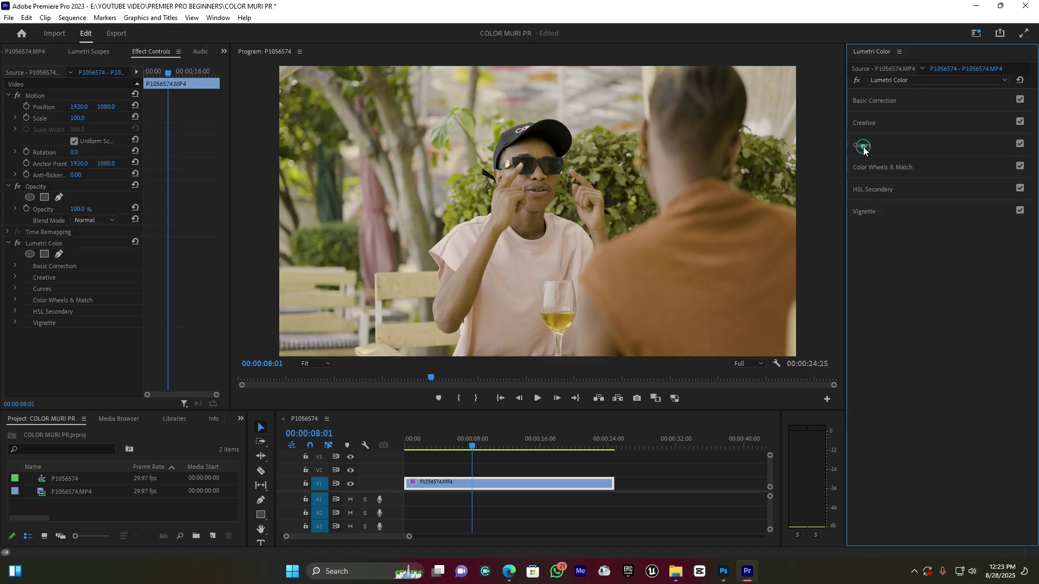
Lower the Basic Correction Temperature from 13 to 4.3.
{"action": "left_click", "coordinate": [887, 101]}
{"action": "left_click_drag", "start_coordinate": [958, 199], "coordinate": [955, 201]}
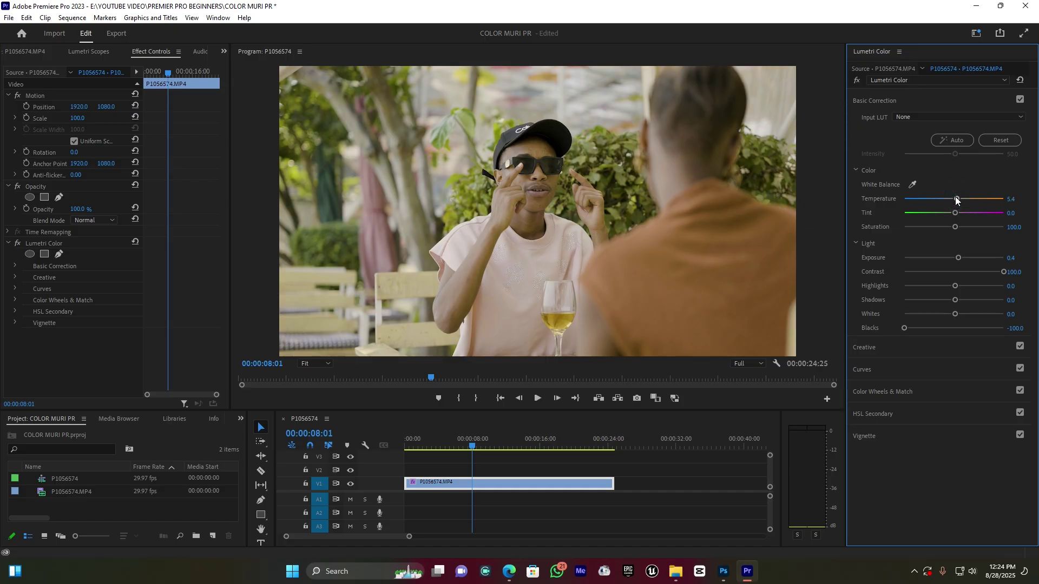
{"action": "left_click_drag", "start_coordinate": [956, 200], "coordinate": [955, 200]}
{"action": "left_click", "coordinate": [872, 103]}
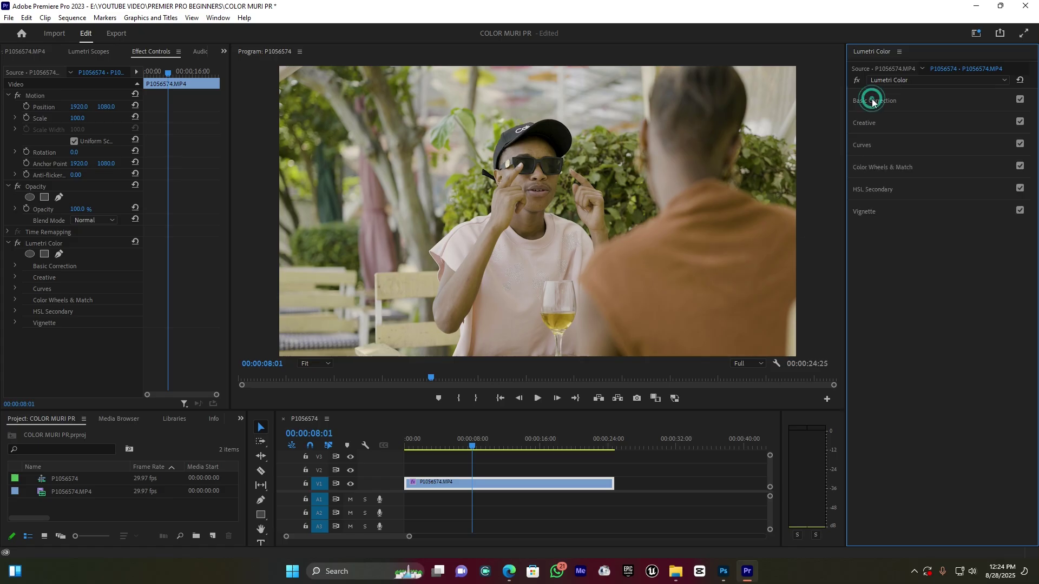
Re-expand Curves and scroll the Lumetri panel to the Hue Saturation Curves below RGB Curves.
{"action": "left_click", "coordinate": [868, 146]}
{"action": "scroll", "coordinate": [888, 254], "scroll_direction": "down", "scroll_amount": 2}
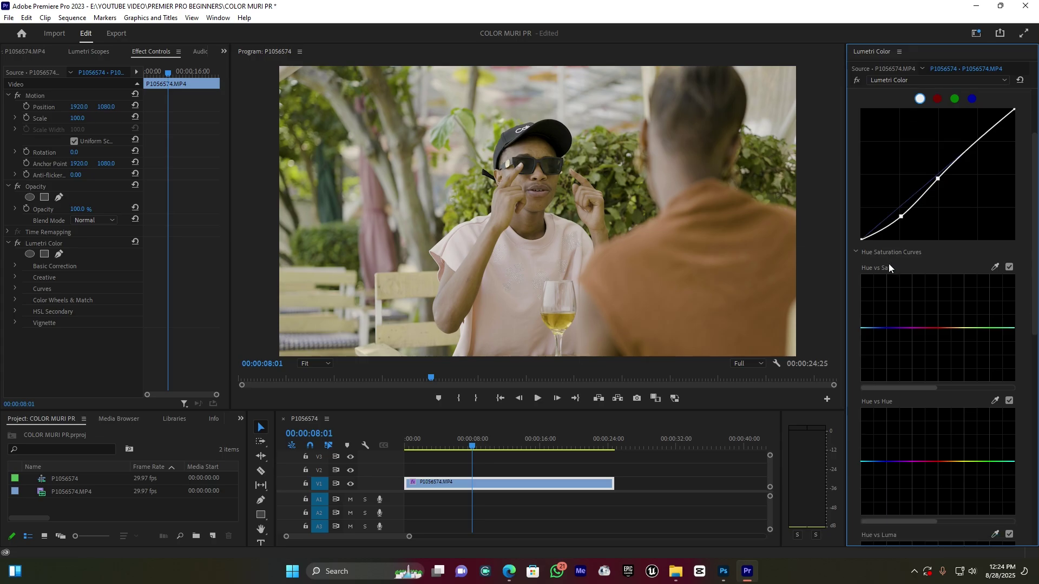
{"action": "scroll", "coordinate": [888, 264], "scroll_direction": "down", "scroll_amount": 1}
{"action": "scroll", "coordinate": [881, 238], "scroll_direction": "down", "scroll_amount": 1}
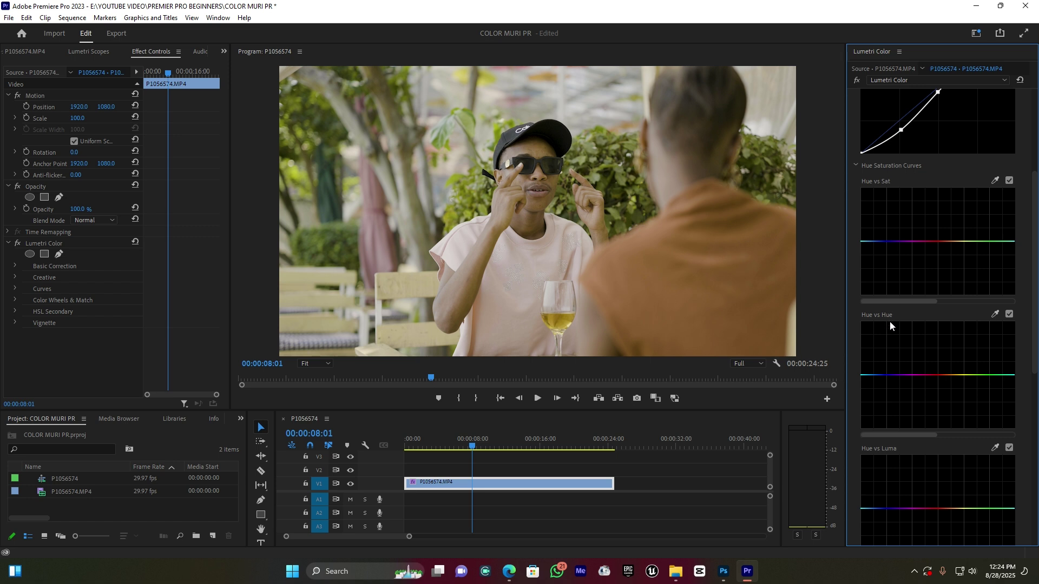
{"action": "scroll", "coordinate": [882, 313], "scroll_direction": "down", "scroll_amount": 1}
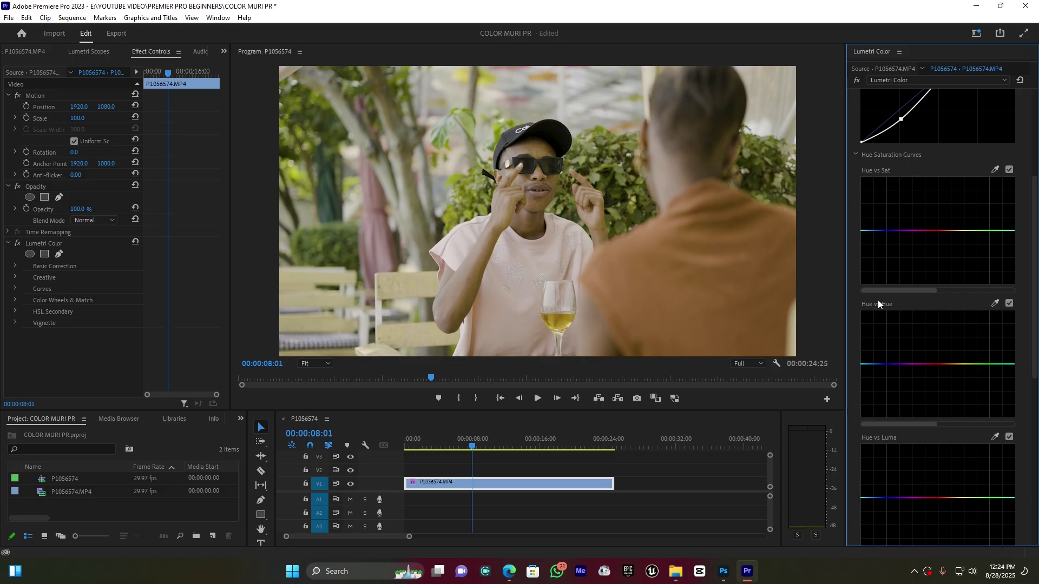
{"action": "scroll", "coordinate": [876, 376], "scroll_direction": "down", "scroll_amount": 4}
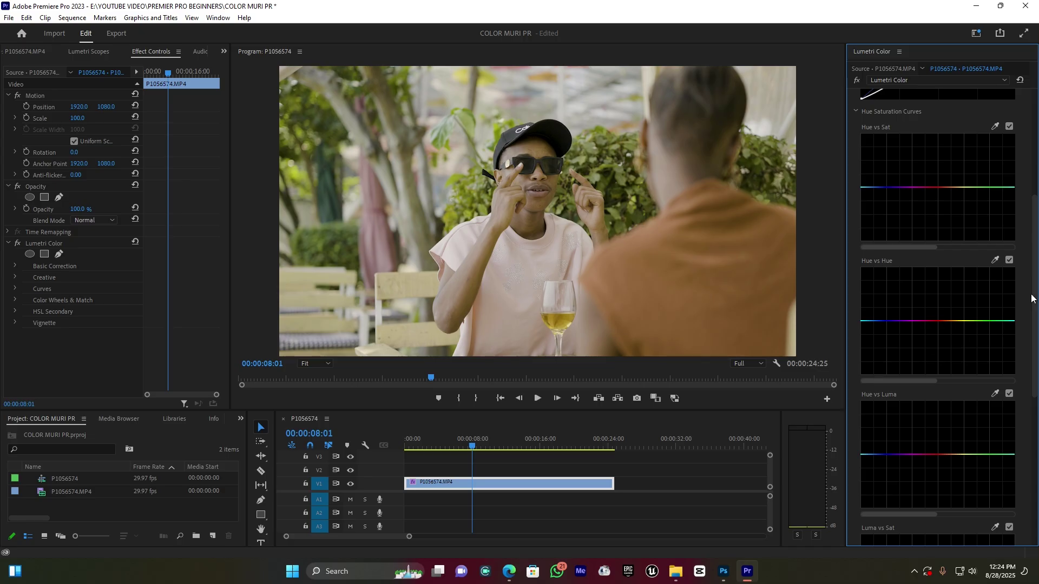
{"action": "scroll", "coordinate": [912, 213], "scroll_direction": "up", "scroll_amount": 2}
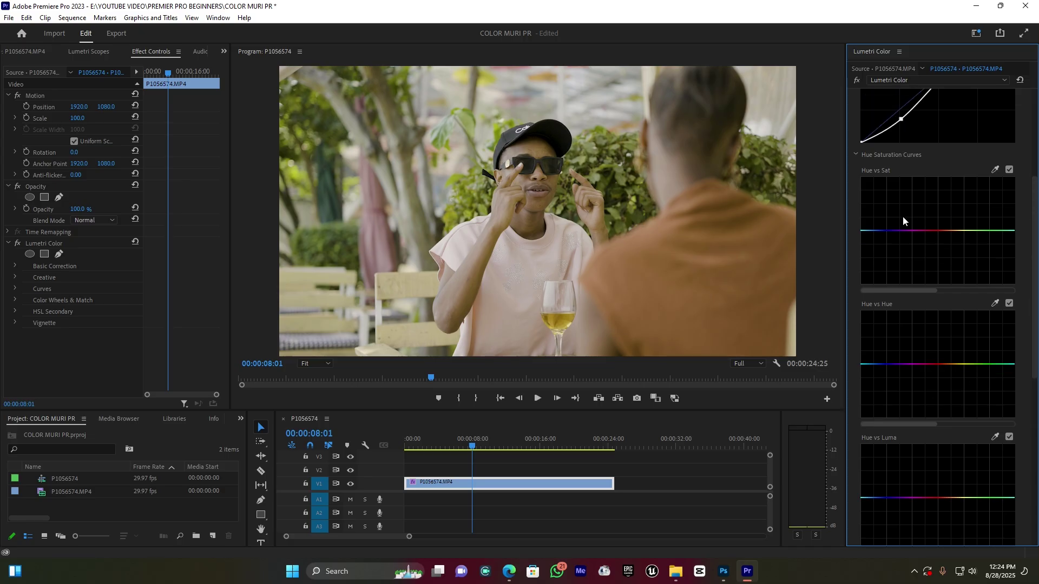
{"action": "scroll", "coordinate": [902, 216], "scroll_direction": "up", "scroll_amount": 1}
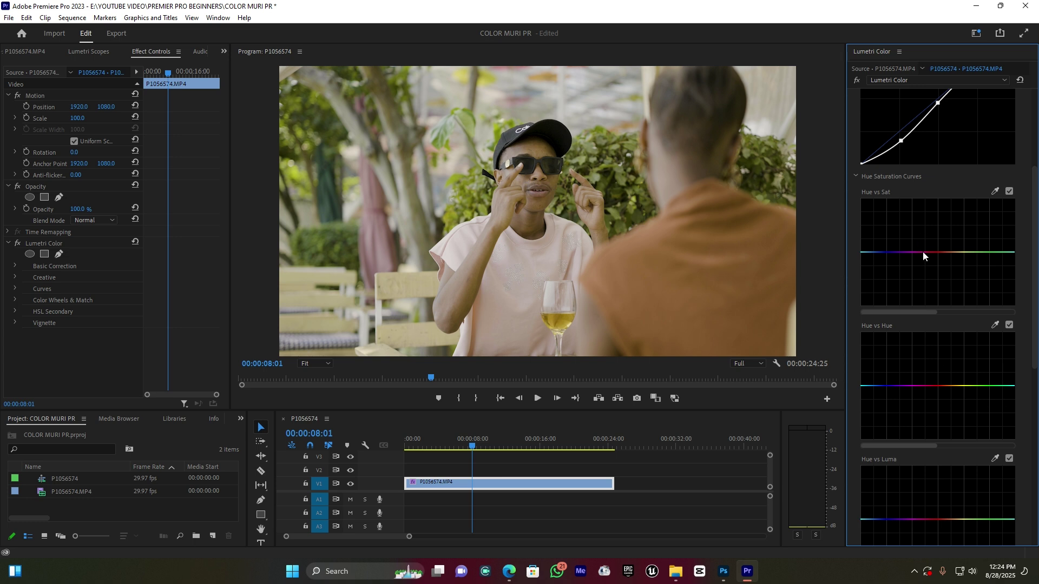
{"action": "scroll", "coordinate": [914, 270], "scroll_direction": "up", "scroll_amount": 1}
Anchor the Hue vs Sat curve at purple and green, then raise the blues' saturation.
{"action": "left_click", "coordinate": [899, 274]}
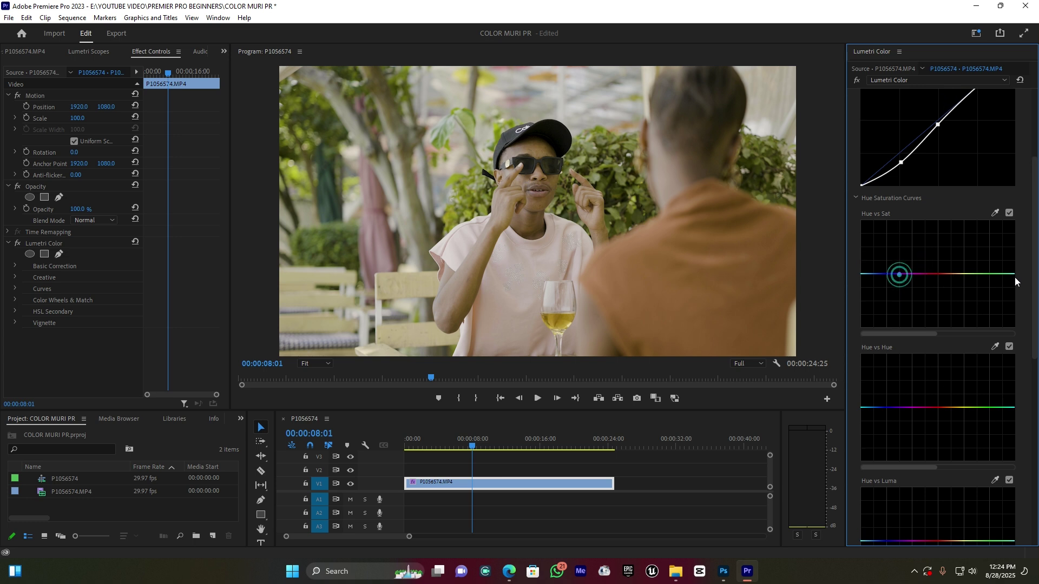
{"action": "left_click", "coordinate": [1006, 274]}
{"action": "mouse_move", "coordinate": [883, 273]}
{"action": "left_mouse_down"}
{"action": "mouse_move", "coordinate": [877, 223]}
{"action": "mouse_move", "coordinate": [868, 249]}
{"action": "left_mouse_up"}
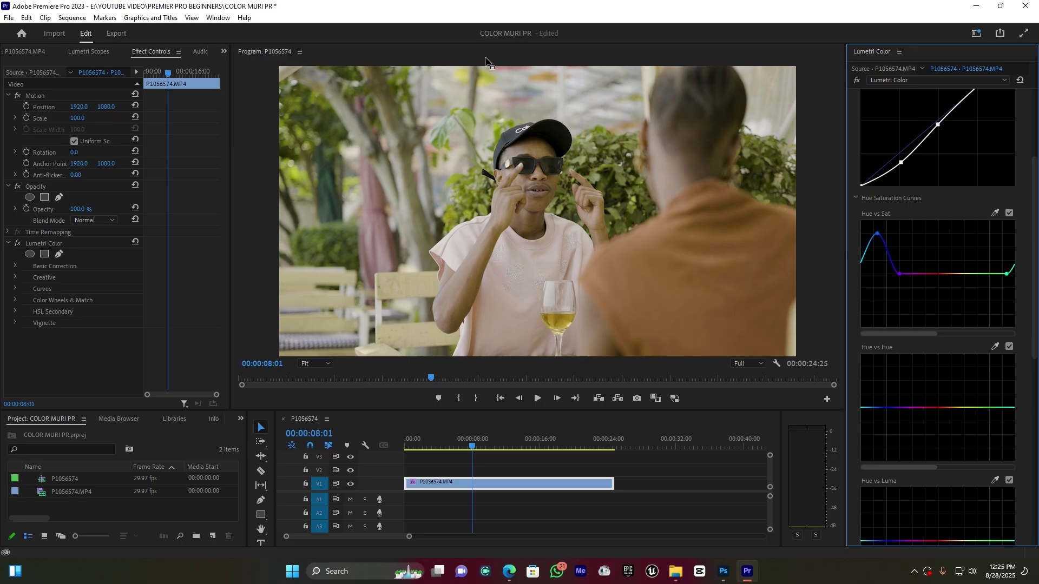
Add yellow-green points on Hue vs Sat and raise the foliage hues' saturation.
{"action": "left_click", "coordinate": [956, 274]}
{"action": "left_click", "coordinate": [981, 274]}
{"action": "left_click_drag", "start_coordinate": [981, 254], "coordinate": [998, 258]}
{"action": "left_click", "coordinate": [969, 273]}
{"action": "mouse_move", "coordinate": [968, 273]}
{"action": "left_mouse_down"}
{"action": "mouse_move", "coordinate": [962, 263]}
{"action": "mouse_move", "coordinate": [1004, 261]}
{"action": "left_mouse_up"}
{"action": "left_click", "coordinate": [1006, 274]}
{"action": "scroll", "coordinate": [905, 292], "scroll_direction": "down", "scroll_amount": 1}
{"action": "scroll", "coordinate": [893, 339], "scroll_direction": "down", "scroll_amount": 2}
{"action": "scroll", "coordinate": [894, 342], "scroll_direction": "down", "scroll_amount": 1}
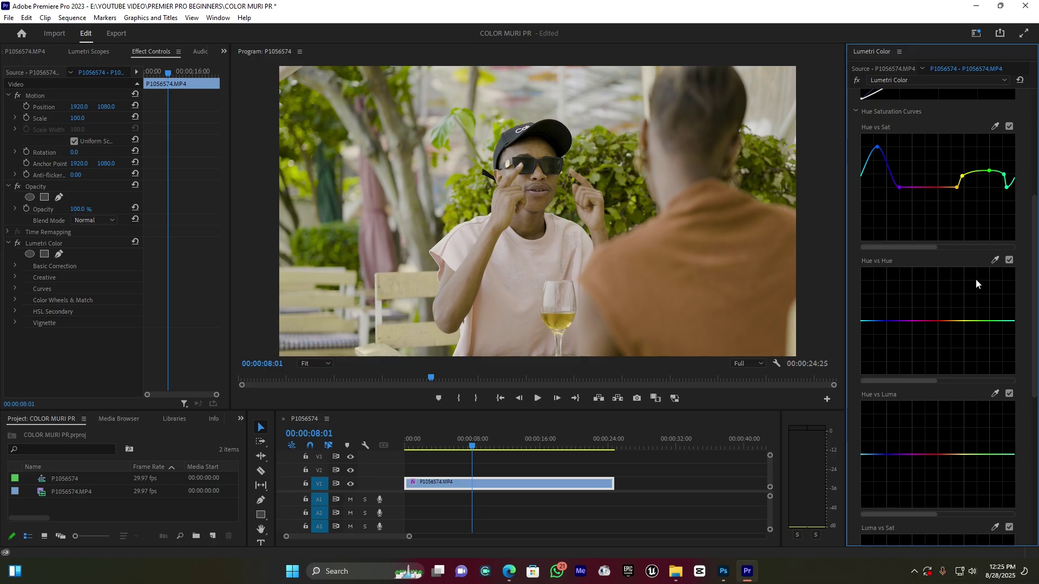
Anchor Hue vs Hue at green and yellow and bend the yellow and green sections slightly.
{"action": "left_click", "coordinate": [1003, 321]}
{"action": "left_click", "coordinate": [957, 321]}
{"action": "left_click_drag", "start_coordinate": [962, 321], "coordinate": [964, 327]}
{"action": "left_click", "coordinate": [981, 325]}
{"action": "left_click_drag", "start_coordinate": [981, 325], "coordinate": [983, 330]}
Reshape the yellow-green section of Hue vs Hue into a dip so the foliage stays green.
{"action": "mouse_move", "coordinate": [954, 325]}
{"action": "left_mouse_down"}
{"action": "mouse_move", "coordinate": [964, 338]}
{"action": "mouse_move", "coordinate": [959, 314]}
{"action": "left_mouse_up"}
{"action": "left_click_drag", "start_coordinate": [959, 315], "coordinate": [962, 335]}
{"action": "left_click_drag", "start_coordinate": [965, 329], "coordinate": [968, 295]}
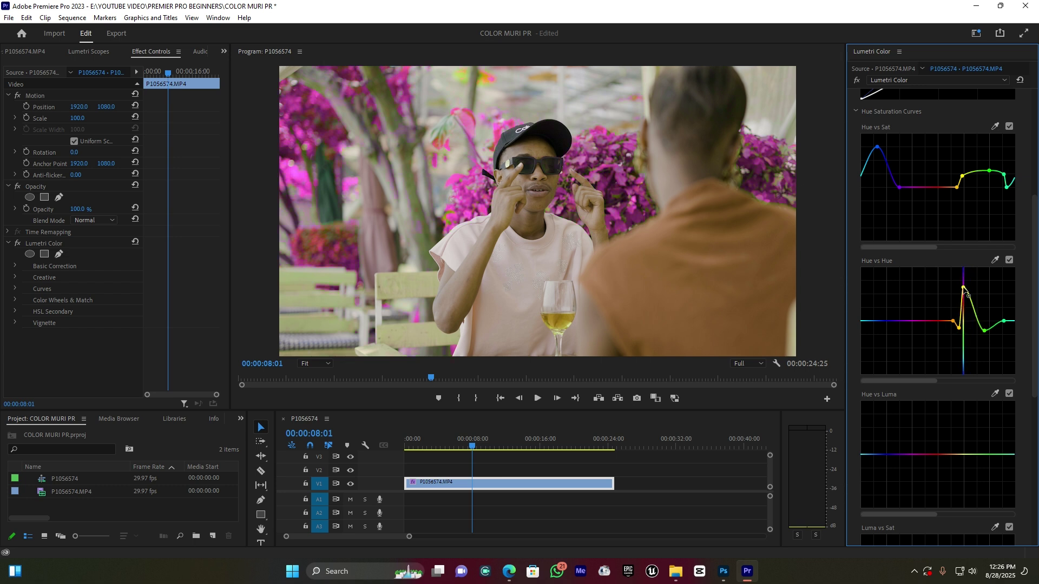
{"action": "mouse_move", "coordinate": [985, 330]}
{"action": "left_mouse_down"}
{"action": "mouse_move", "coordinate": [991, 286]}
{"action": "mouse_move", "coordinate": [988, 341]}
{"action": "left_mouse_up"}
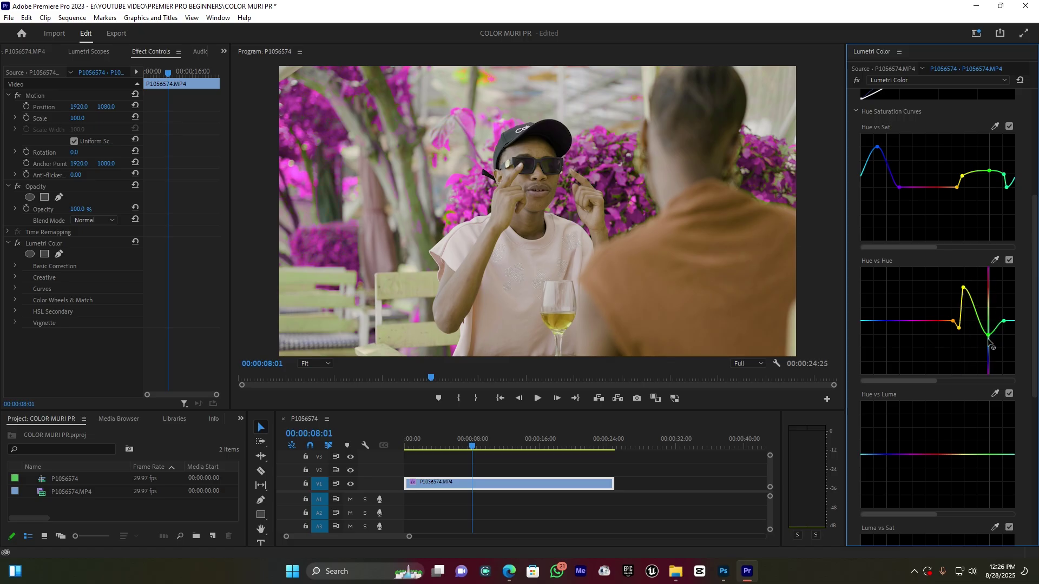
{"action": "left_click", "coordinate": [963, 287]}
{"action": "left_click_drag", "start_coordinate": [963, 287], "coordinate": [968, 337]}
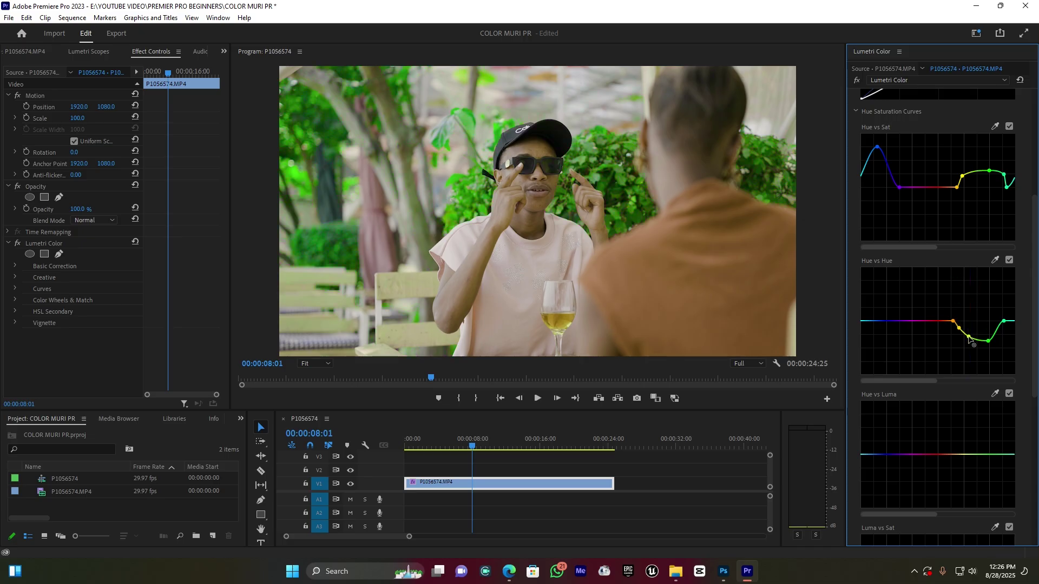
{"action": "left_click_drag", "start_coordinate": [968, 338], "coordinate": [968, 334]}
{"action": "left_click", "coordinate": [988, 343]}
Lift the blue hues into a bump, toggling the Hue vs Hue curve off and on to compare.
{"action": "left_click", "coordinate": [901, 321]}
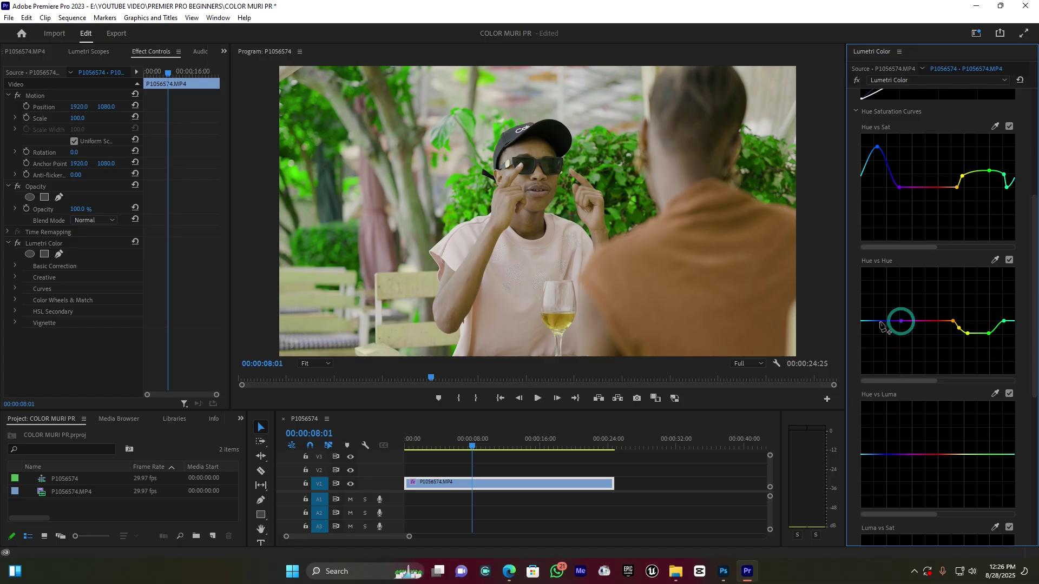
{"action": "left_click_drag", "start_coordinate": [877, 321], "coordinate": [881, 304]}
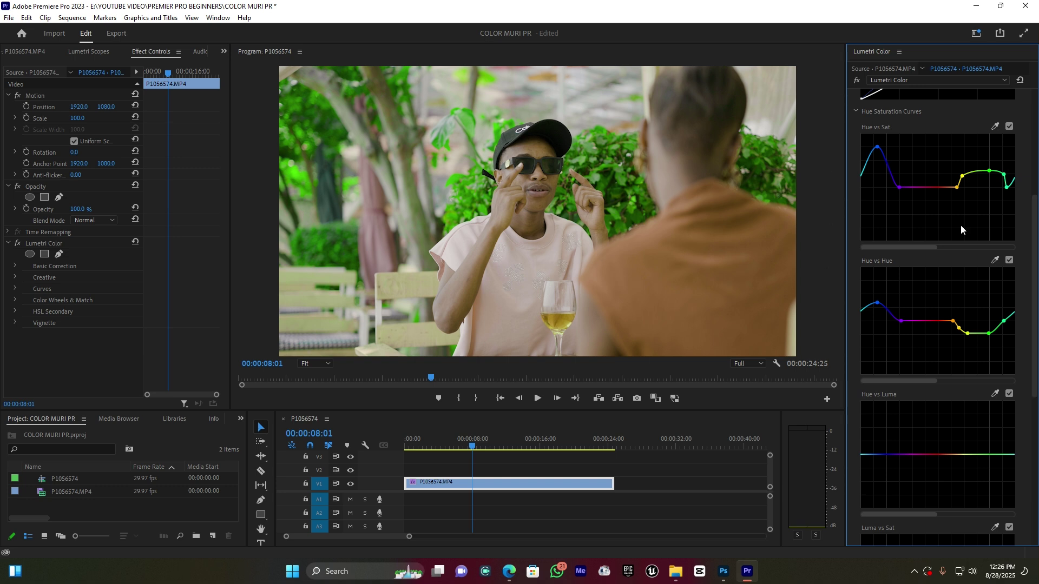
{"action": "left_click", "coordinate": [1009, 260]}
{"action": "left_click", "coordinate": [1008, 260]}
{"action": "scroll", "coordinate": [934, 287], "scroll_direction": "up", "scroll_amount": 2}
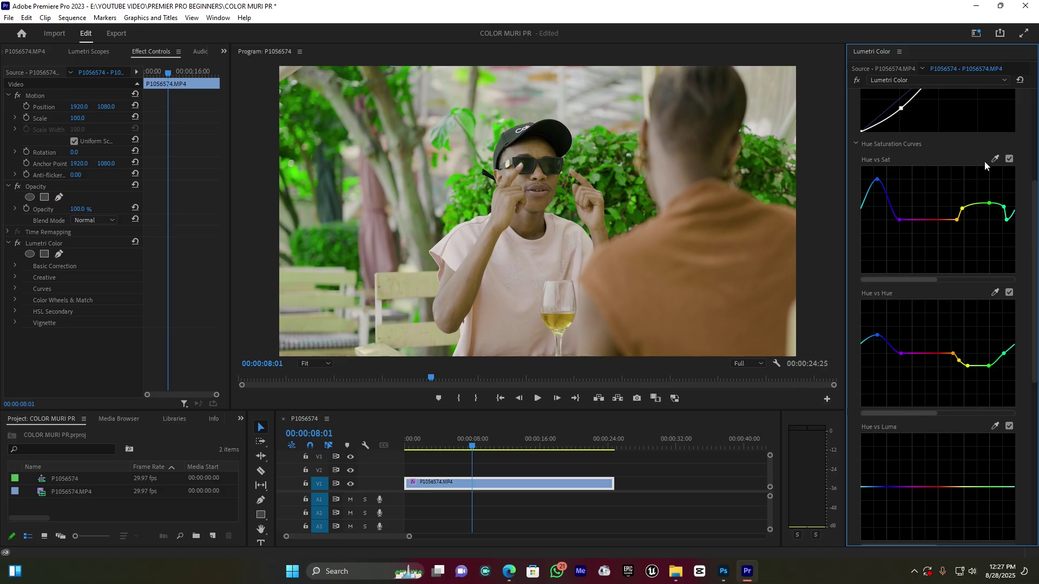
Bypass the Lumetri Color effect and re-enable it to compare against the ungraded clip.
{"action": "left_click", "coordinate": [859, 80]}
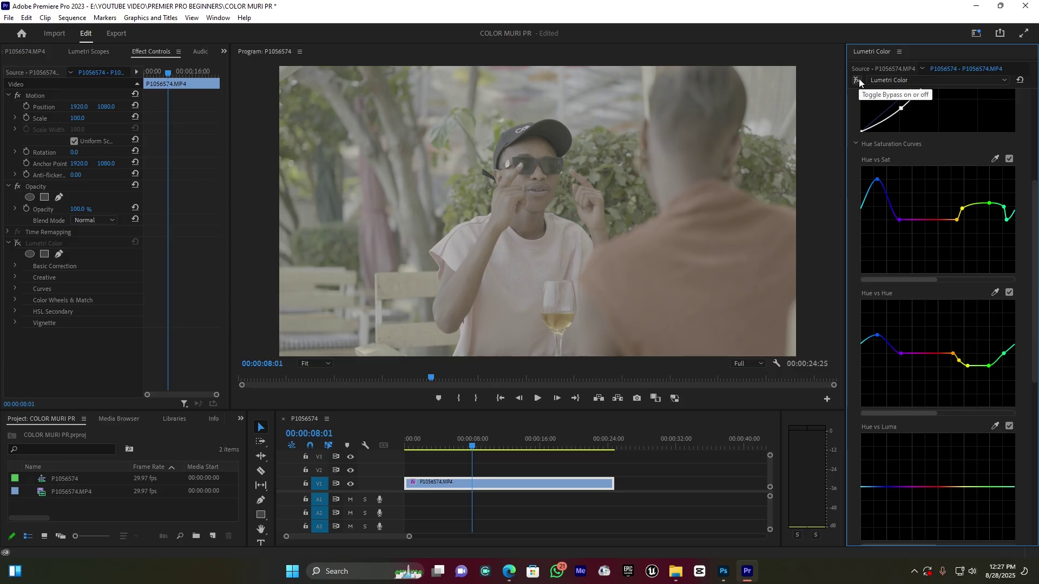
{"action": "left_click", "coordinate": [858, 80]}
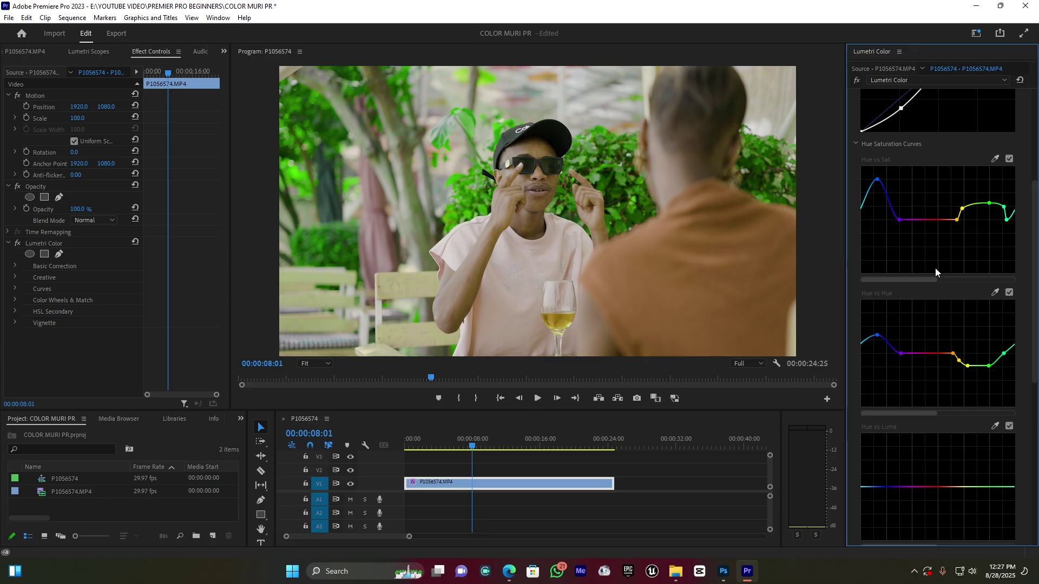
{"action": "scroll", "coordinate": [926, 467], "scroll_direction": "down", "scroll_amount": 3}
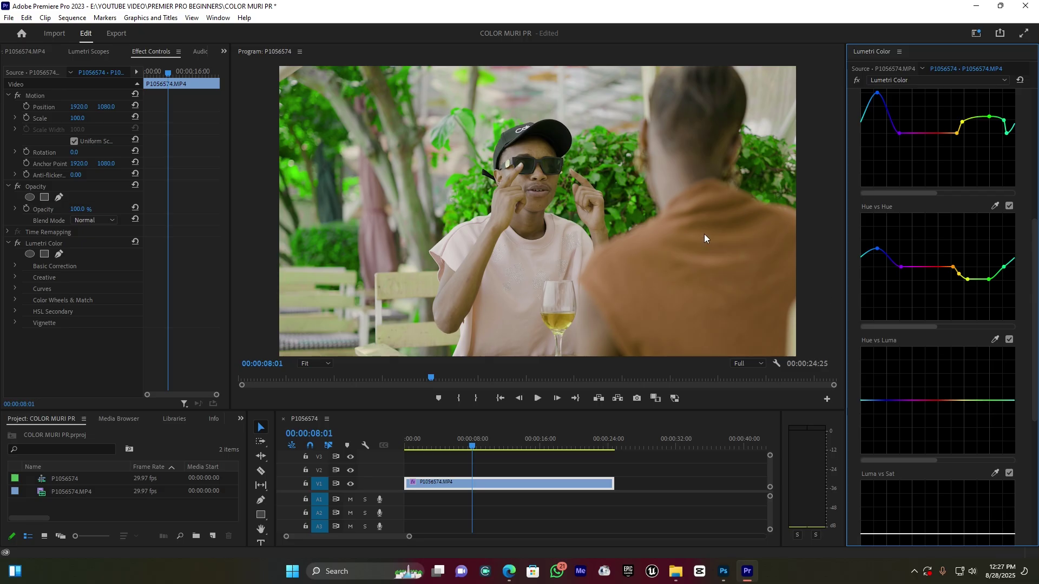
Anchor Hue vs Luma at green and yellow and raise a point between them into a peak.
{"action": "left_click", "coordinate": [1004, 400]}
{"action": "left_click", "coordinate": [958, 401]}
{"action": "mouse_move", "coordinate": [968, 400]}
{"action": "left_mouse_down"}
{"action": "mouse_move", "coordinate": [966, 414]}
{"action": "mouse_move", "coordinate": [968, 359]}
{"action": "left_mouse_up"}
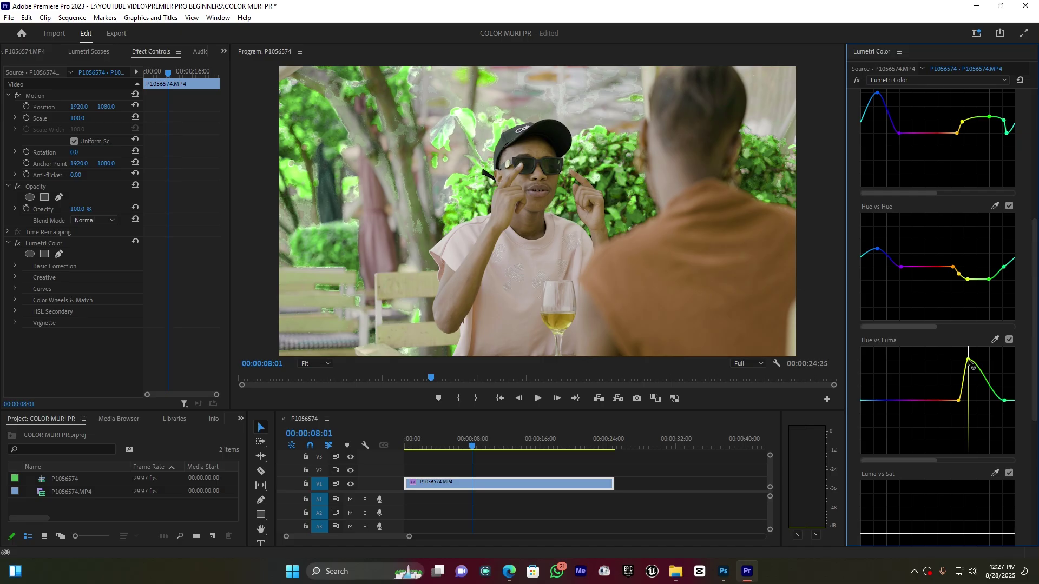
Pull the yellow-green Hue vs Luma points below the baseline and add dipping points at blue.
{"action": "mouse_move", "coordinate": [972, 367]}
{"action": "left_mouse_down"}
{"action": "mouse_move", "coordinate": [959, 455]}
{"action": "mouse_move", "coordinate": [965, 406]}
{"action": "left_mouse_up"}
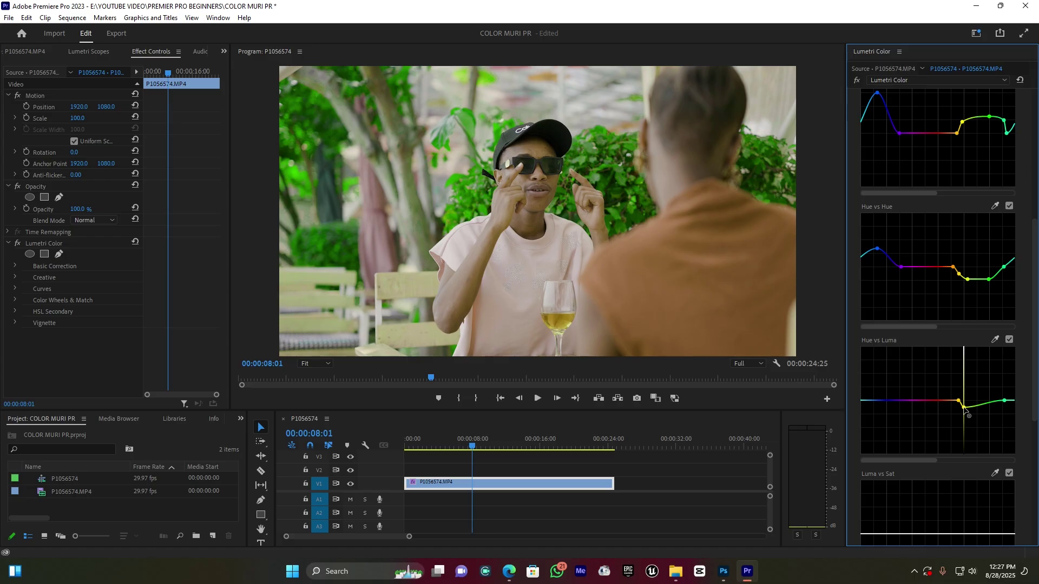
{"action": "left_click", "coordinate": [987, 408]}
{"action": "left_click", "coordinate": [900, 400]}
{"action": "left_click", "coordinate": [878, 401]}
{"action": "key", "text": "Left"}
{"action": "key", "text": "Left"}
{"action": "key", "text": "Left"}
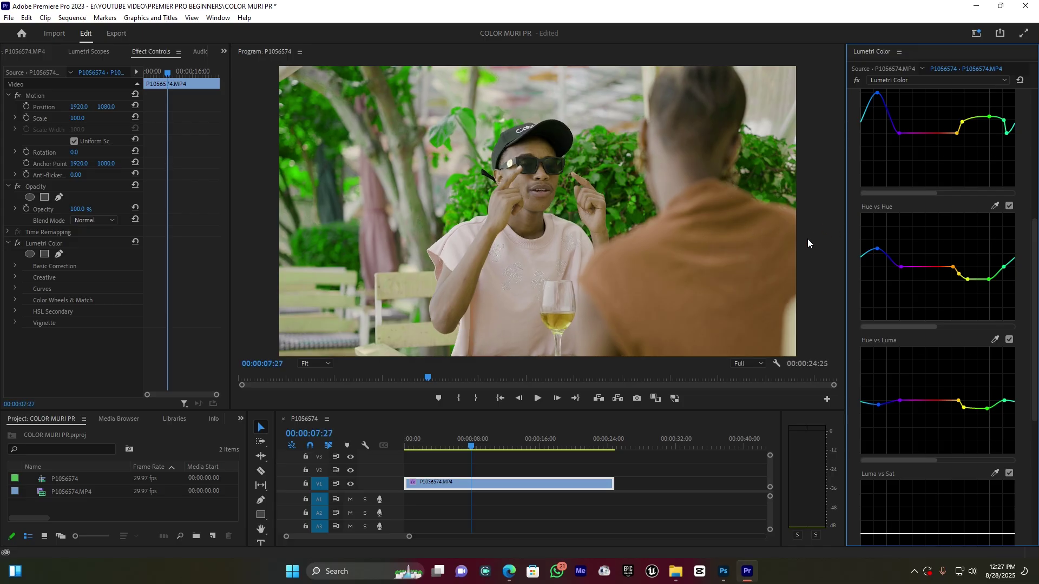
On an earlier frame, open HSL Secondary, key the red swatch and preview it as Color/Gray.
{"action": "left_click", "coordinate": [459, 444]}
{"action": "scroll", "coordinate": [976, 225], "scroll_direction": "up", "scroll_amount": 10}
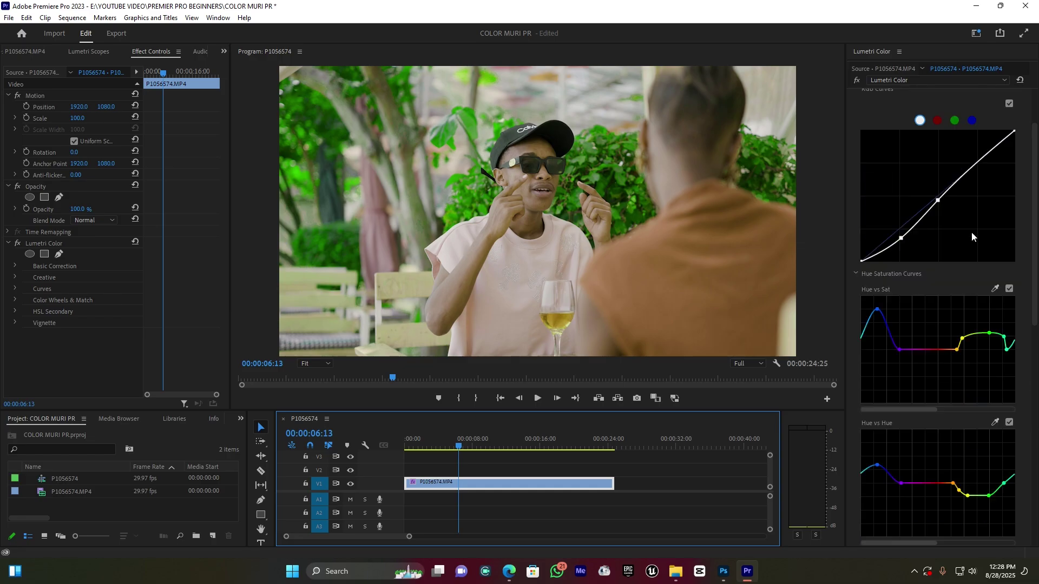
{"action": "left_click", "coordinate": [864, 146]}
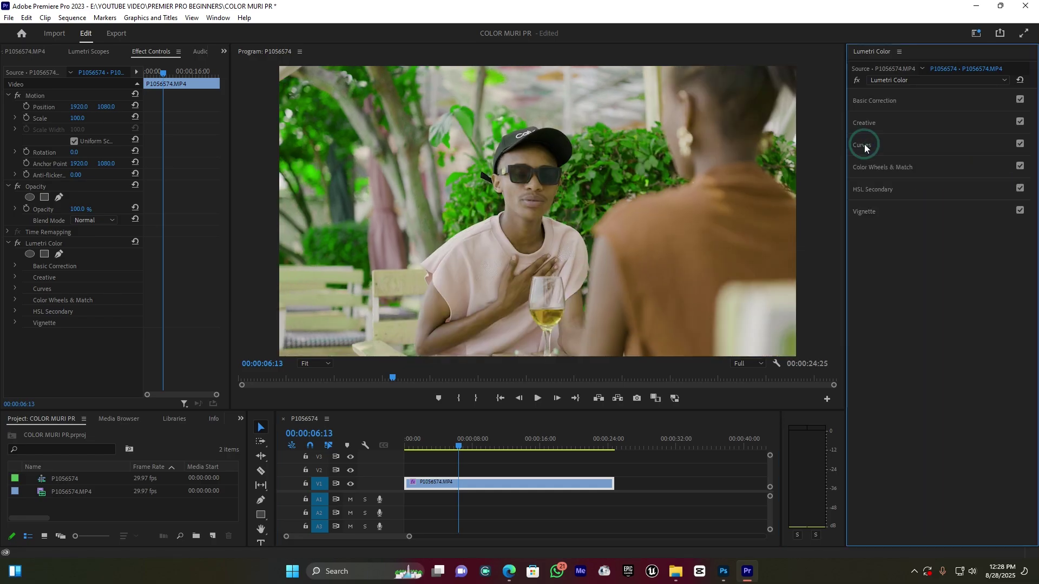
{"action": "left_click", "coordinate": [869, 191]}
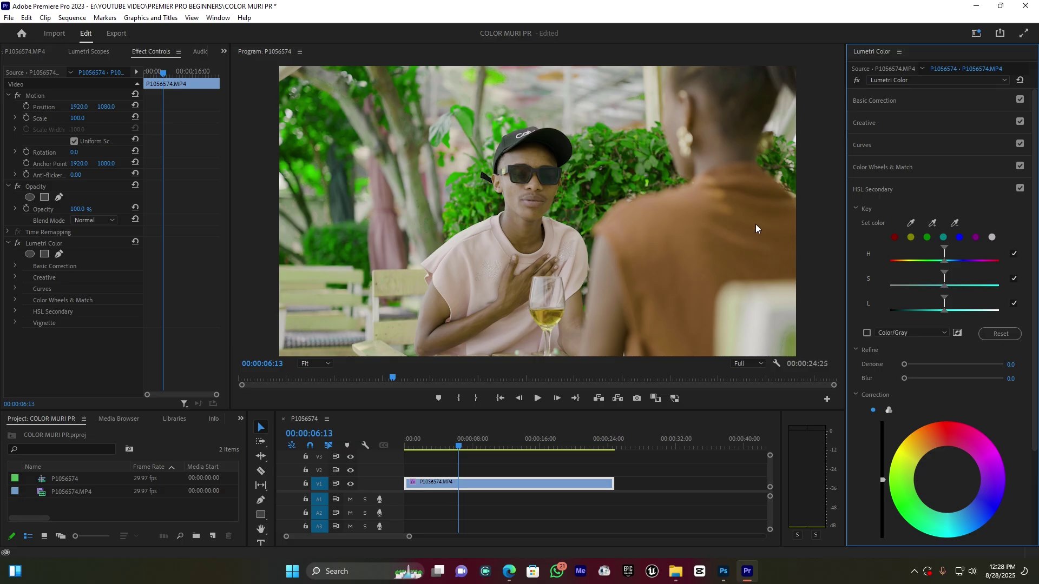
{"action": "left_click", "coordinate": [894, 238]}
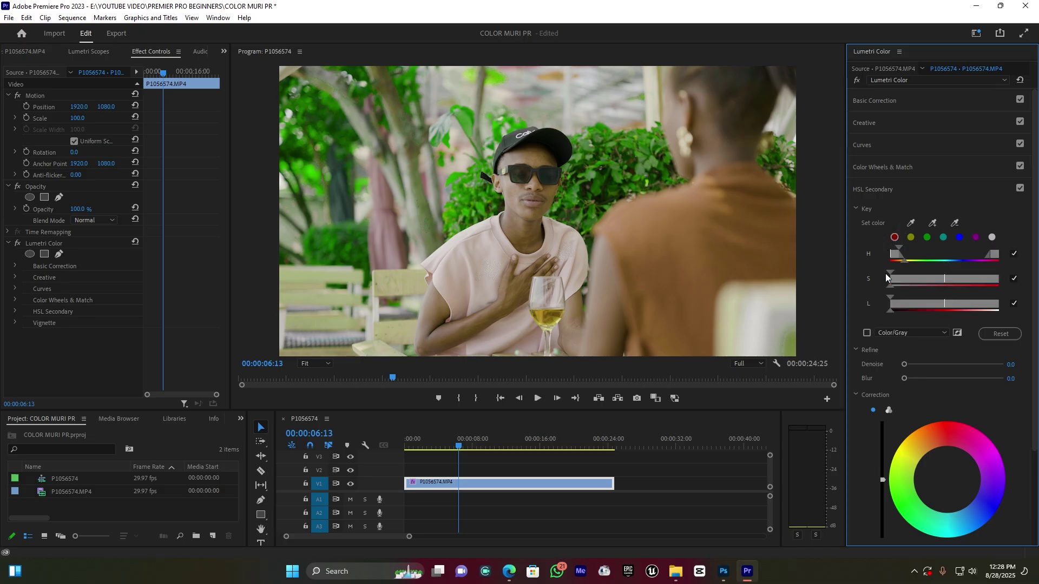
{"action": "left_click", "coordinate": [866, 333]}
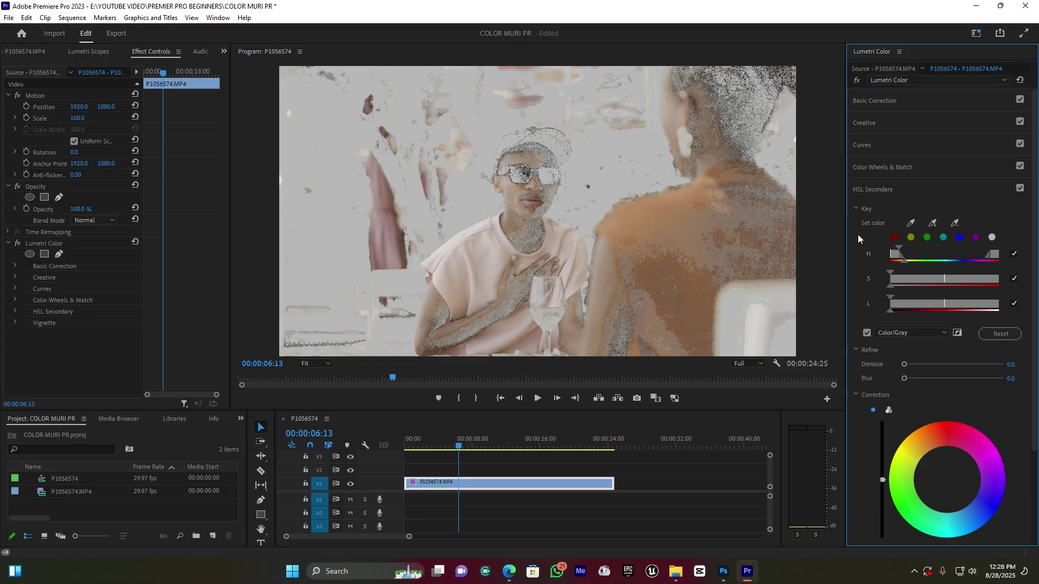
Drag the H, S and L range handles to tighten the key around the faces' skin tones.
{"action": "left_click_drag", "start_coordinate": [890, 260], "coordinate": [898, 259]}
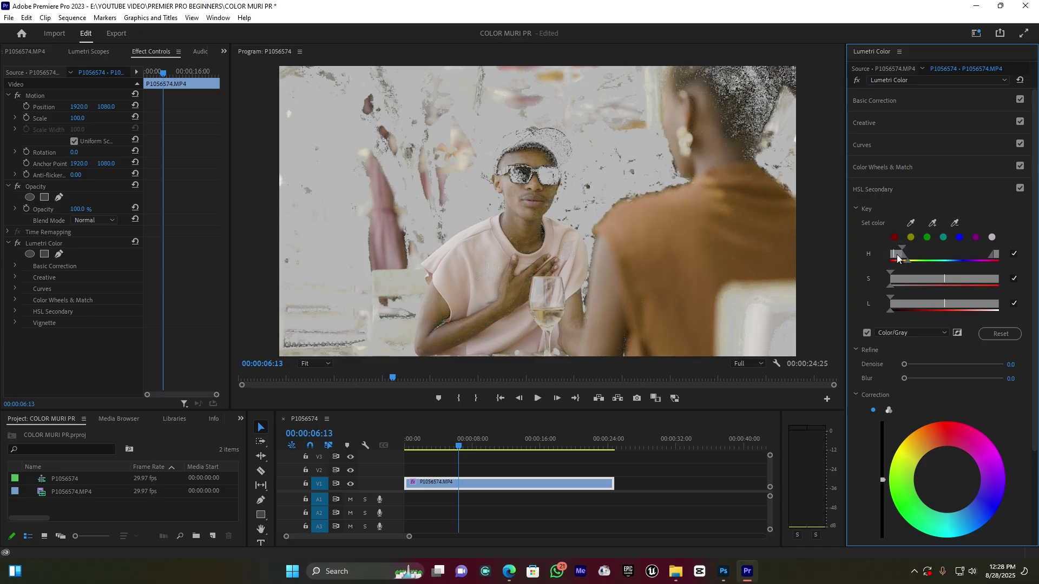
{"action": "left_click_drag", "start_coordinate": [897, 255], "coordinate": [900, 255]}
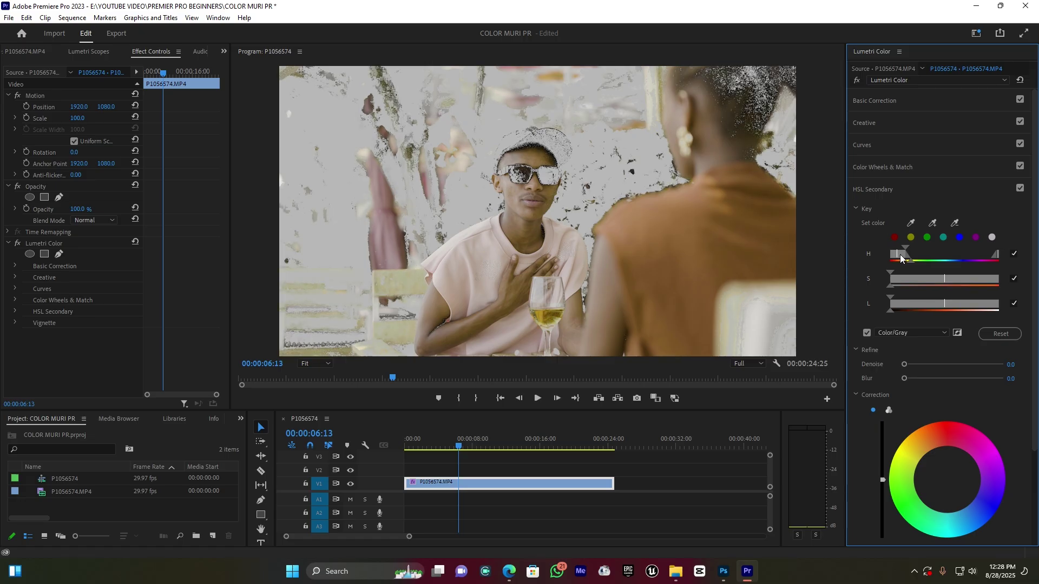
{"action": "left_click_drag", "start_coordinate": [906, 281], "coordinate": [921, 284]}
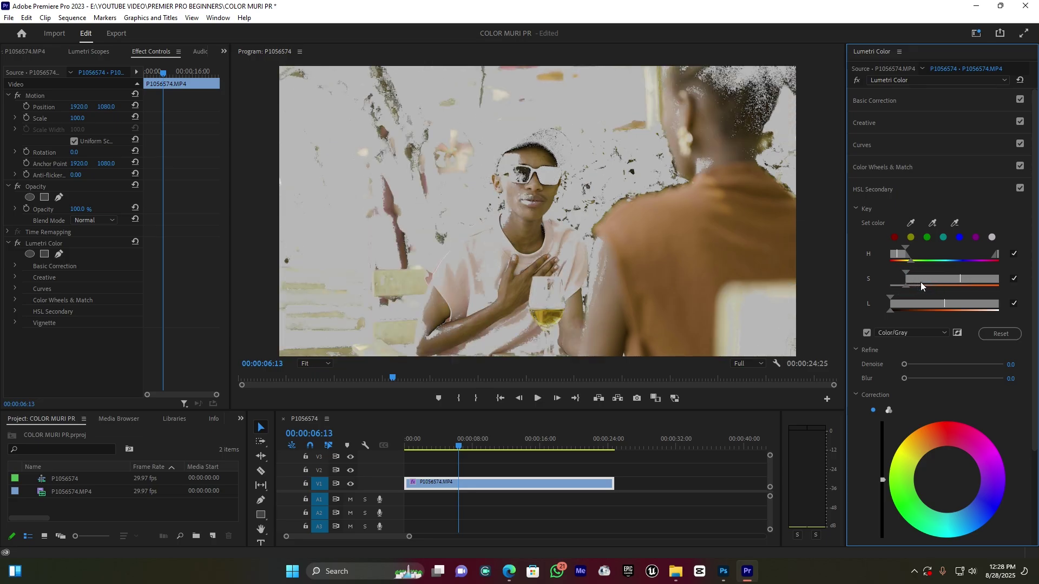
{"action": "left_click_drag", "start_coordinate": [916, 283], "coordinate": [926, 307]}
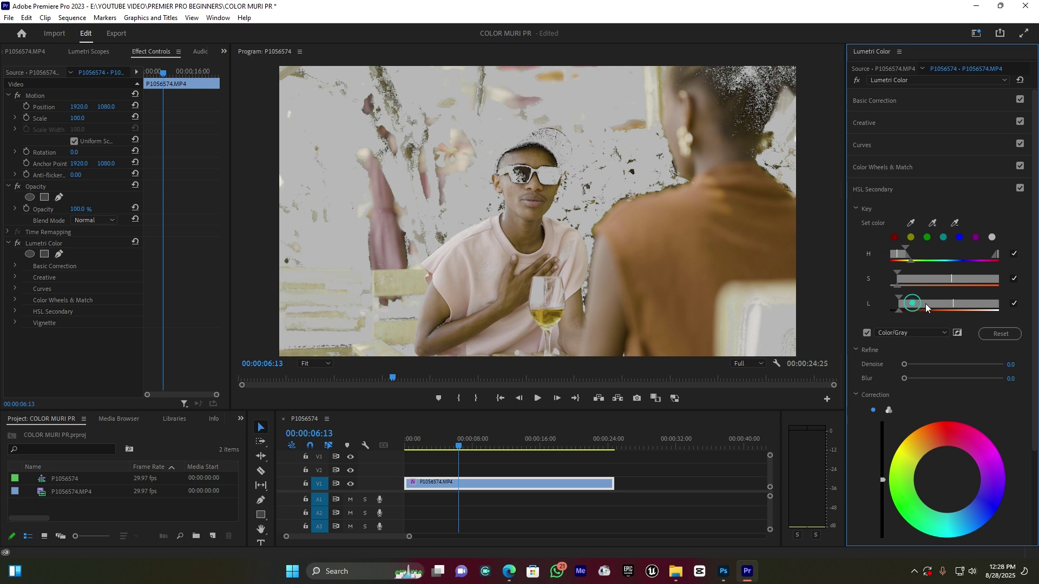
{"action": "key", "text": "ctrl+z"}
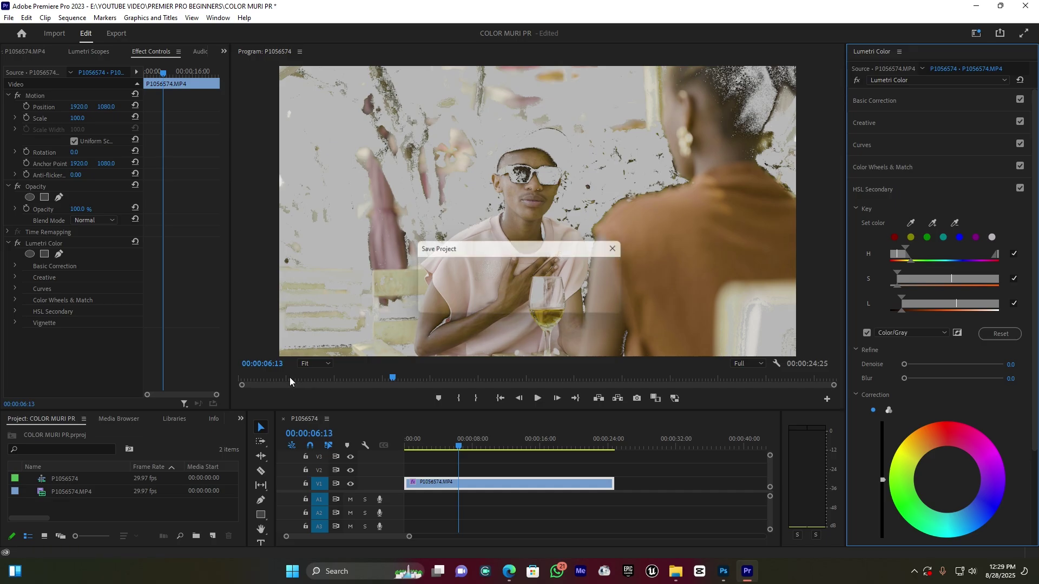
Check the key at 150% zoom, set Refine Blur to 6.7, then fit the frame in the preview.
{"action": "left_click", "coordinate": [317, 364]}
{"action": "left_click", "coordinate": [324, 448]}
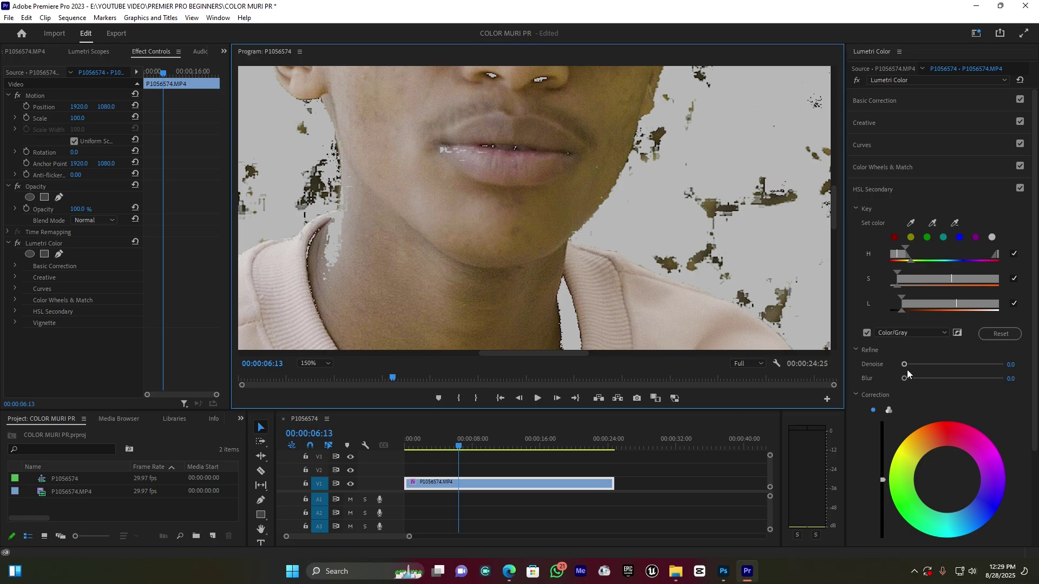
{"action": "left_click_drag", "start_coordinate": [906, 379], "coordinate": [921, 378]}
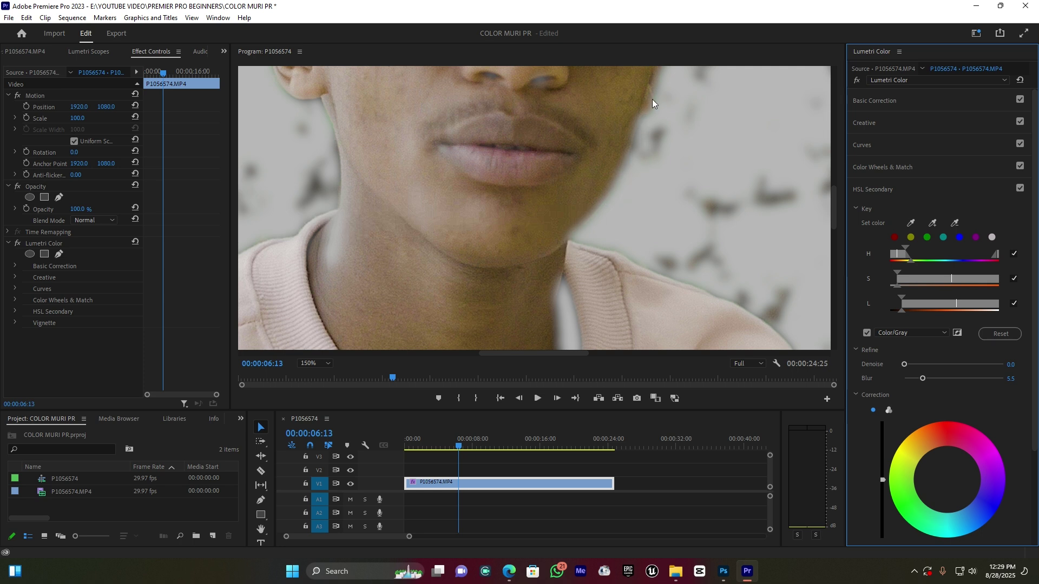
{"action": "left_click_drag", "start_coordinate": [923, 378], "coordinate": [926, 378]}
{"action": "left_click", "coordinate": [319, 362]}
{"action": "left_click", "coordinate": [330, 375]}
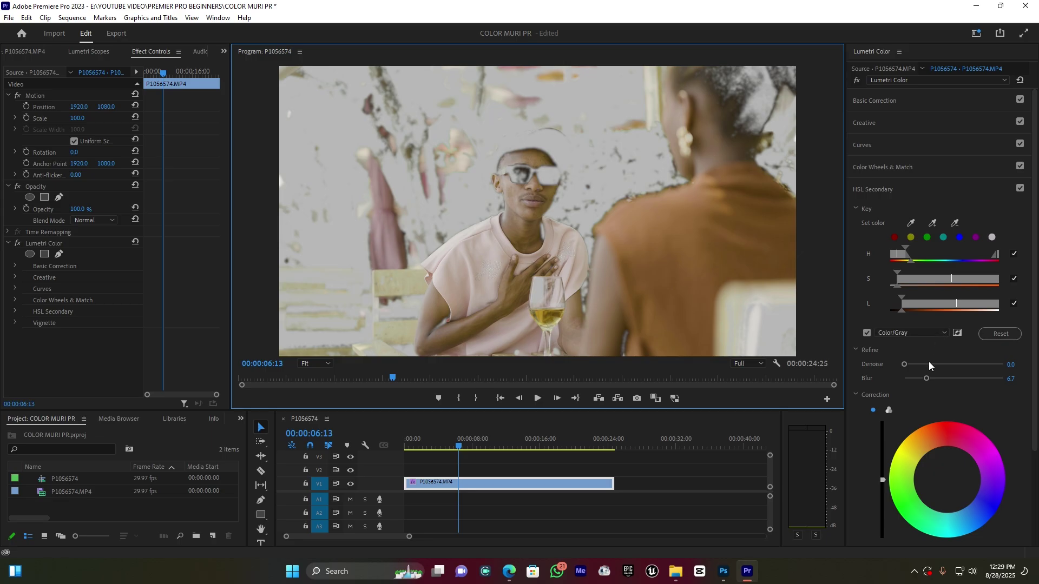
Warm the keyed skin tones with the Temperature slider and nudge their tint slightly.
{"action": "scroll", "coordinate": [1011, 437], "scroll_direction": "down", "scroll_amount": 2}
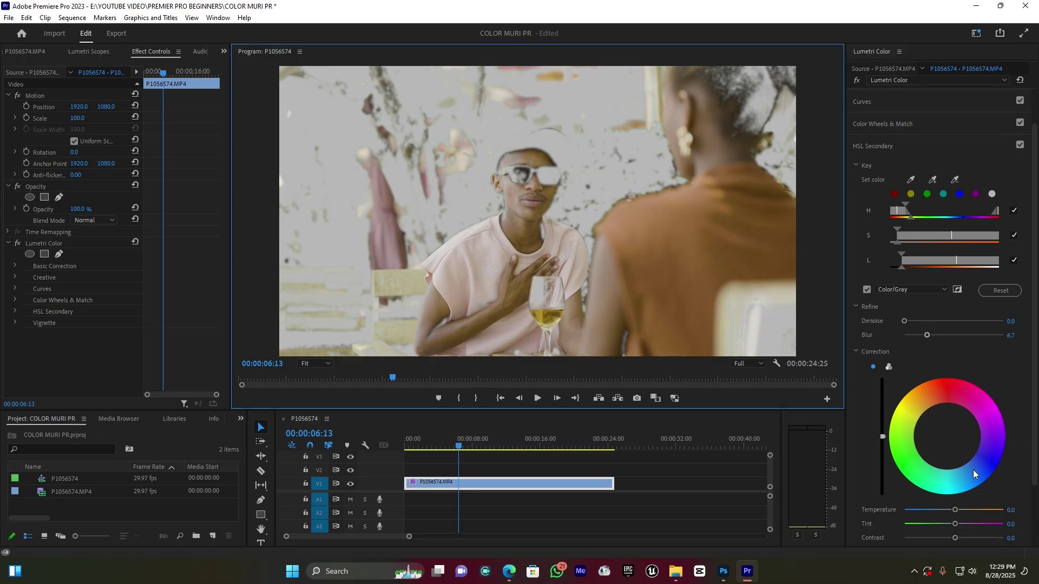
{"action": "scroll", "coordinate": [973, 469], "scroll_direction": "down", "scroll_amount": 1}
{"action": "left_click_drag", "start_coordinate": [956, 467], "coordinate": [966, 466]}
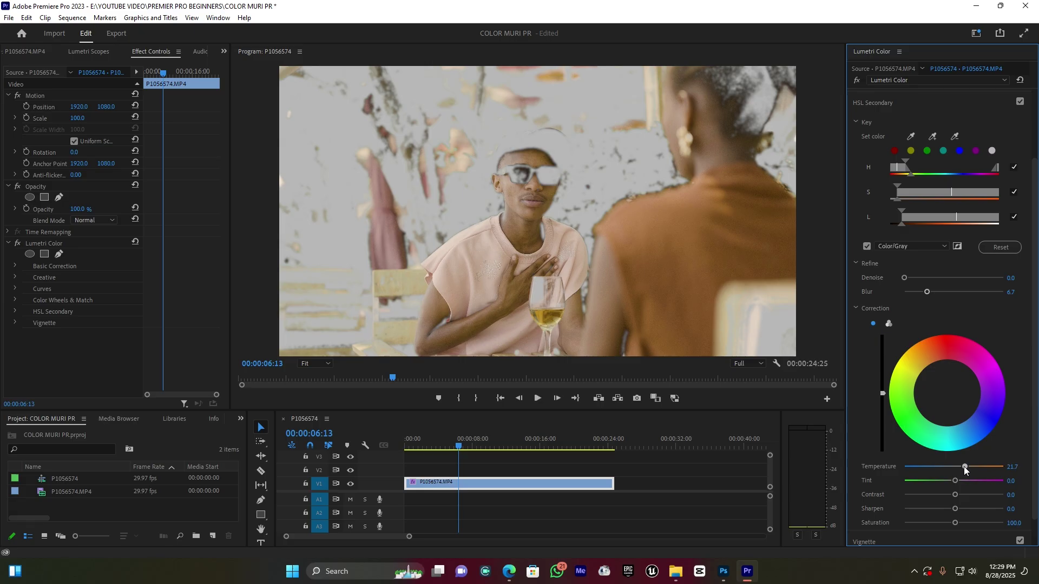
{"action": "left_click", "coordinate": [947, 391]}
{"action": "left_click_drag", "start_coordinate": [945, 387], "coordinate": [945, 385]}
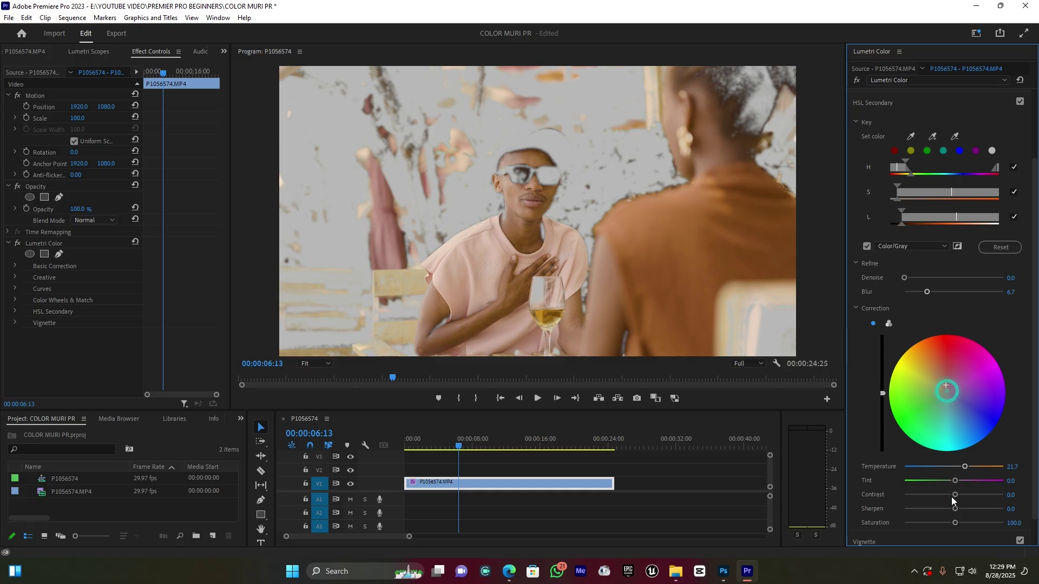
Set skin-tone Contrast to 25, turn off Color/Gray, and raise Refine Blur to 12.7.
{"action": "left_click_drag", "start_coordinate": [959, 491], "coordinate": [963, 492]}
{"action": "left_click_drag", "start_coordinate": [963, 491], "coordinate": [965, 492]}
{"action": "left_click", "coordinate": [866, 246]}
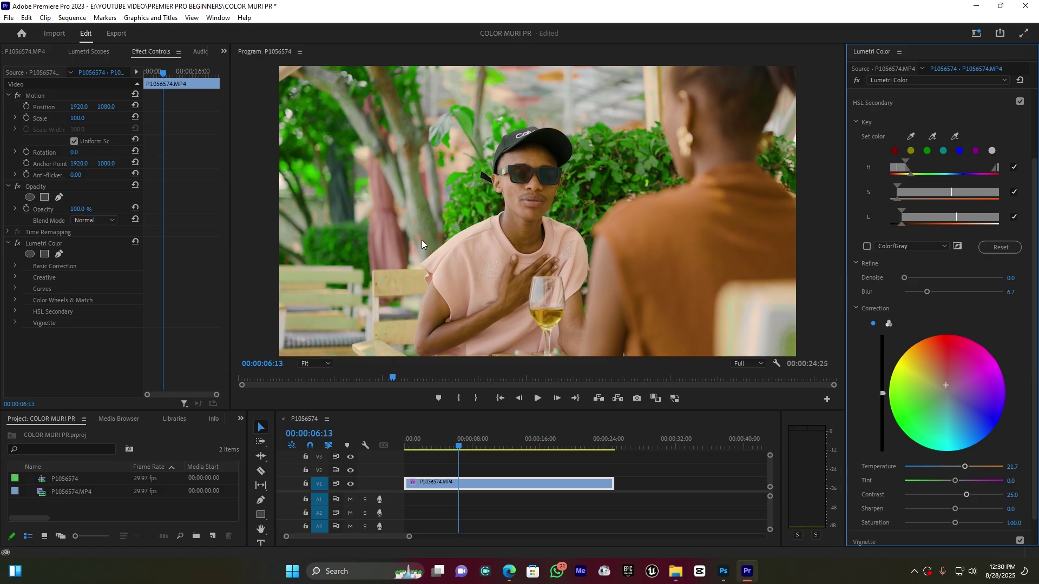
{"action": "left_click_drag", "start_coordinate": [926, 292], "coordinate": [946, 294]}
Compare the skin-tone correction off and on, undo a warmer Temperature trial, and collapse HSL Secondary.
{"action": "left_click", "coordinate": [1017, 104]}
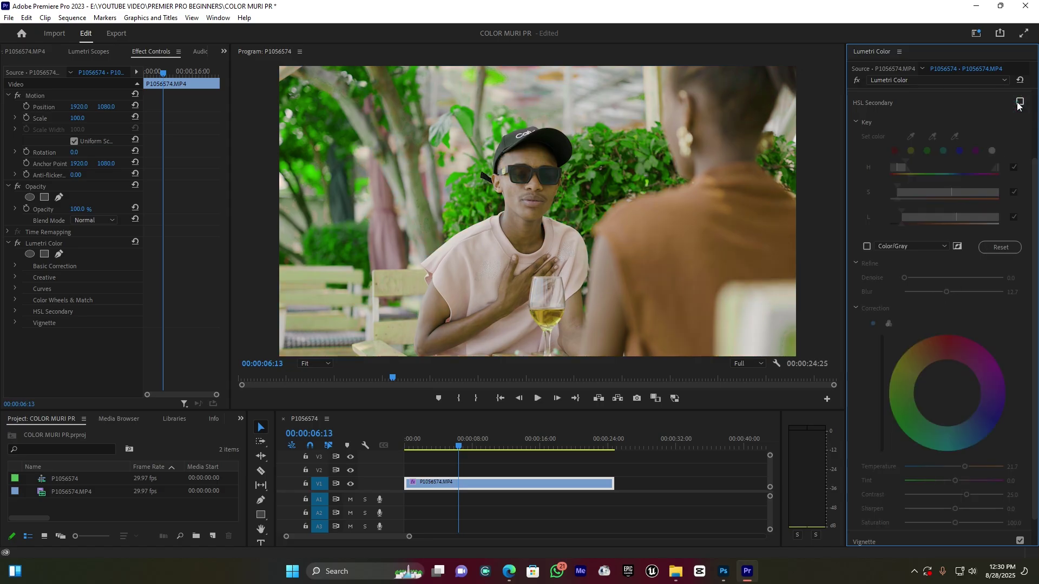
{"action": "left_click", "coordinate": [1017, 104]}
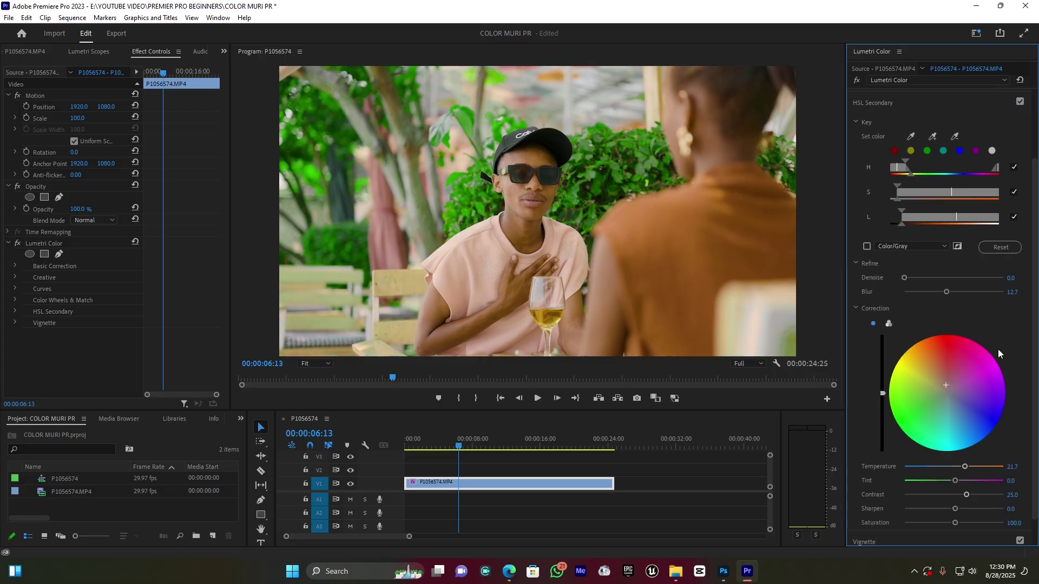
{"action": "left_click", "coordinate": [977, 466]}
{"action": "key", "text": "ctrl+z"}
{"action": "left_click", "coordinate": [907, 99]}
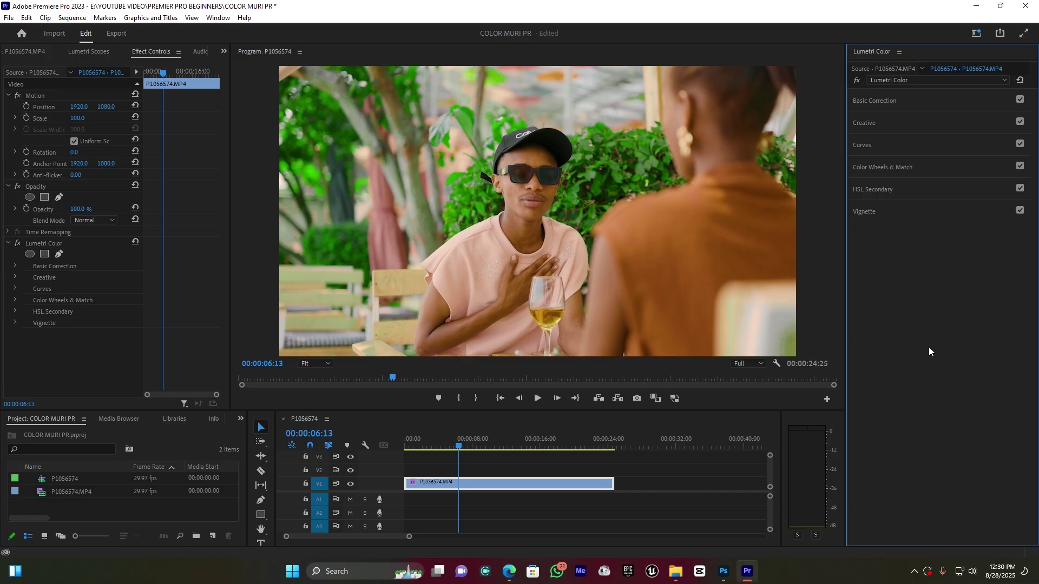
Expand Color Wheels & Match and nudge the Shadows and Highlights wheel pucks slightly.
{"action": "left_click", "coordinate": [873, 166]}
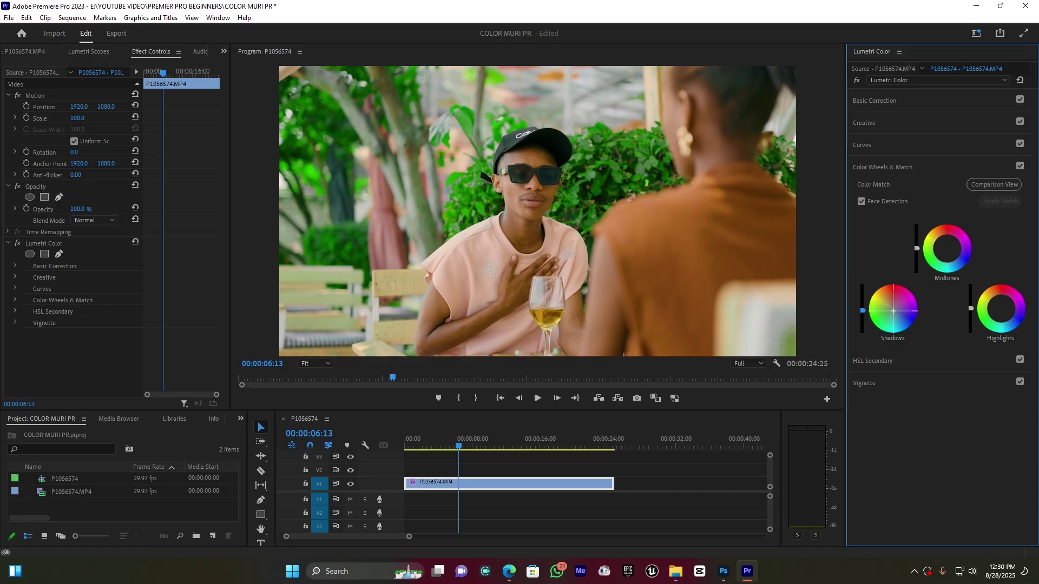
{"action": "left_click_drag", "start_coordinate": [893, 311], "coordinate": [893, 310]}
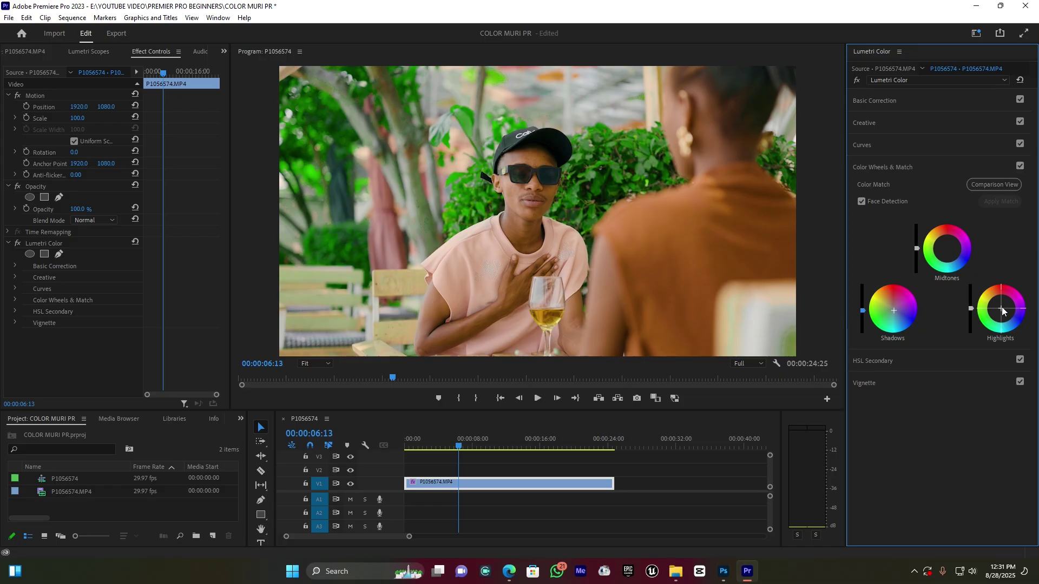
{"action": "left_click_drag", "start_coordinate": [1002, 311], "coordinate": [1001, 310]}
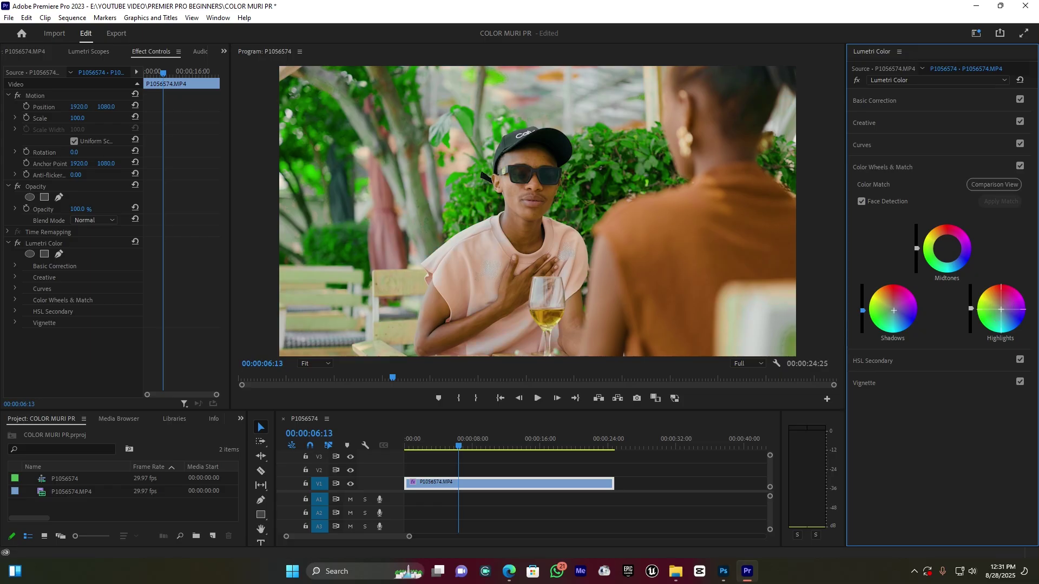
{"action": "left_click_drag", "start_coordinate": [1001, 309], "coordinate": [1000, 308]}
{"action": "left_click_drag", "start_coordinate": [1001, 308], "coordinate": [1002, 307]}
Swap Color Wheels for the Vignette section and set the vignette Amount to -0.9.
{"action": "left_click", "coordinate": [866, 161]}
{"action": "left_click", "coordinate": [871, 212]}
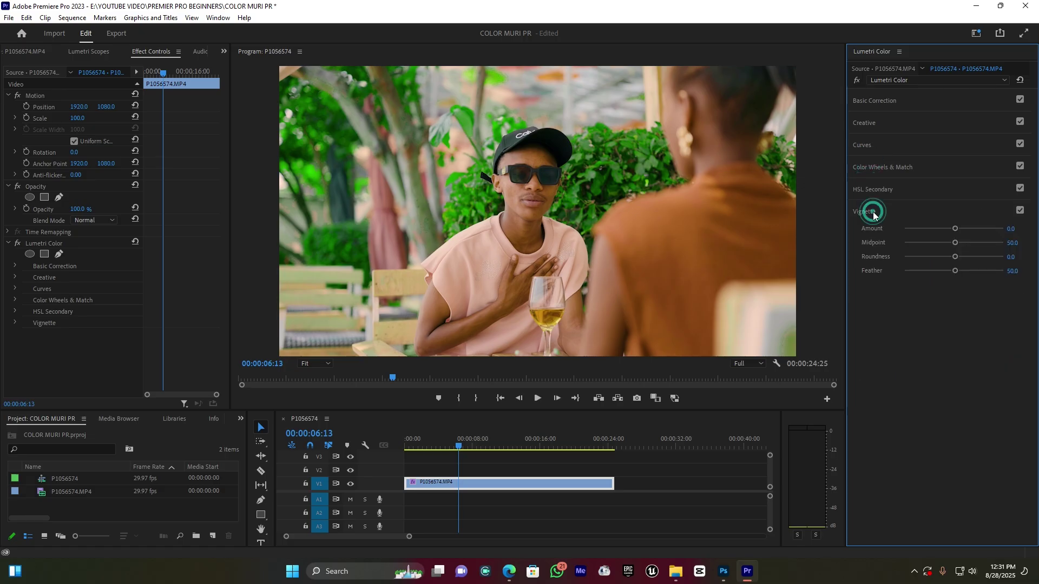
{"action": "mouse_move", "coordinate": [953, 228]}
{"action": "left_mouse_down"}
{"action": "mouse_move", "coordinate": [964, 232]}
{"action": "mouse_move", "coordinate": [935, 238]}
{"action": "left_mouse_up"}
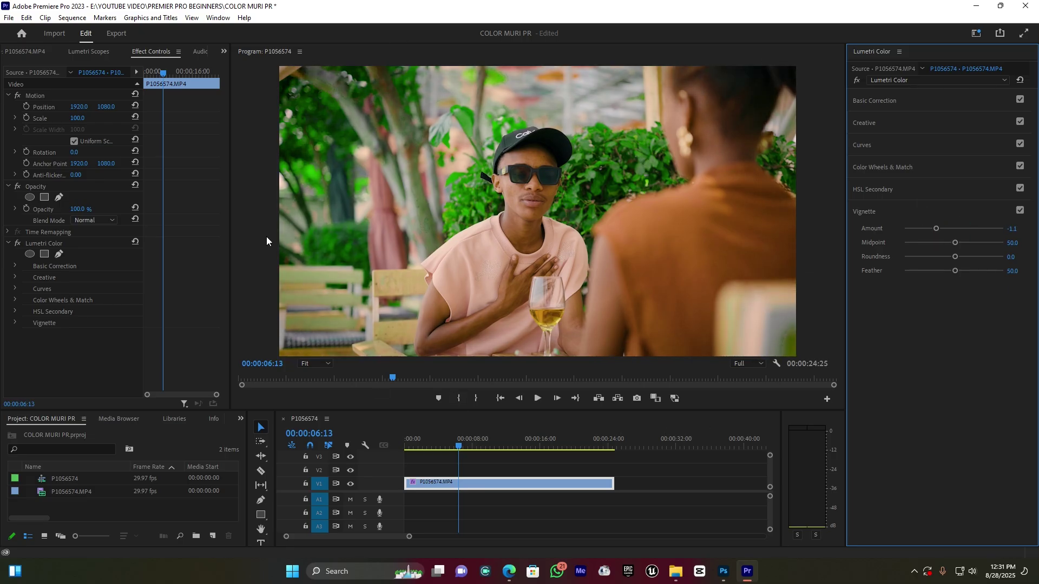
{"action": "left_click_drag", "start_coordinate": [936, 227], "coordinate": [939, 230]}
In Curves, pull a low RGB point down and lift an upper point into a gentle S-curve.
{"action": "left_click", "coordinate": [865, 145]}
{"action": "left_click_drag", "start_coordinate": [908, 296], "coordinate": [900, 314]}
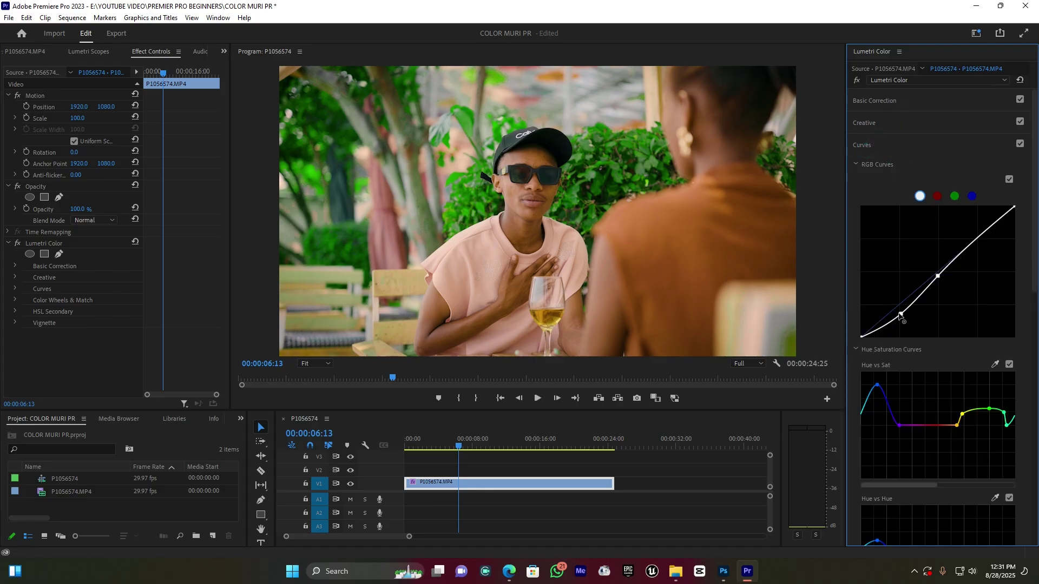
{"action": "left_click_drag", "start_coordinate": [938, 276], "coordinate": [939, 275]}
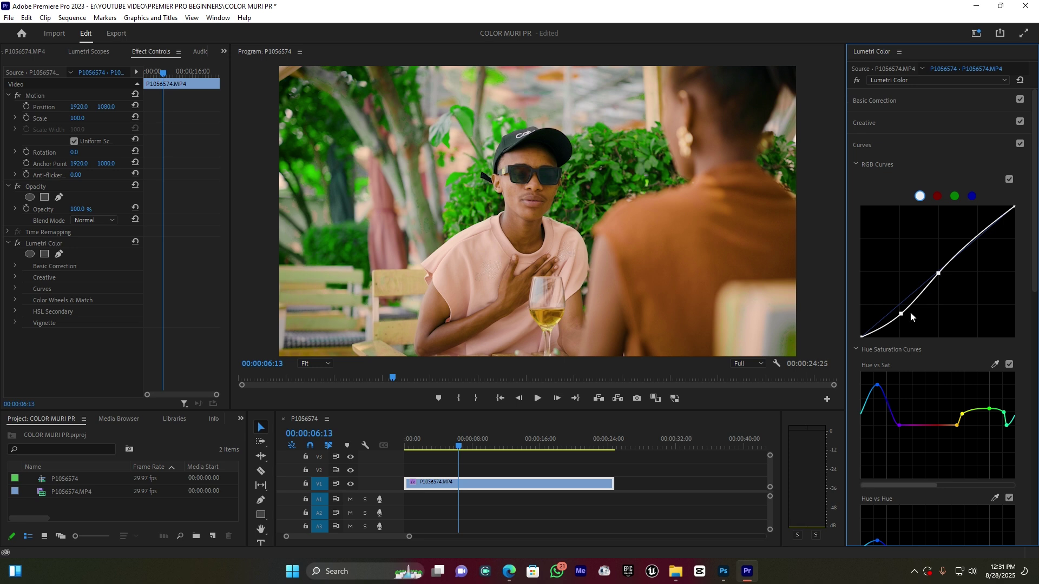
{"action": "left_click_drag", "start_coordinate": [900, 314], "coordinate": [900, 316]}
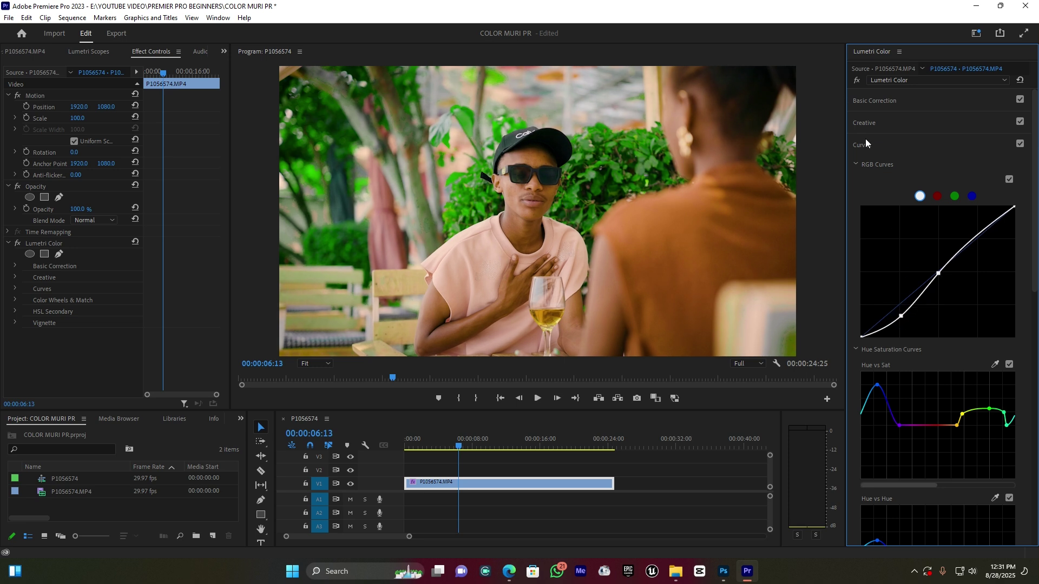
In Basic Correction, set Shadows to 15.2 and return Exposure to 0.4, then fold the section.
{"action": "left_click", "coordinate": [887, 100]}
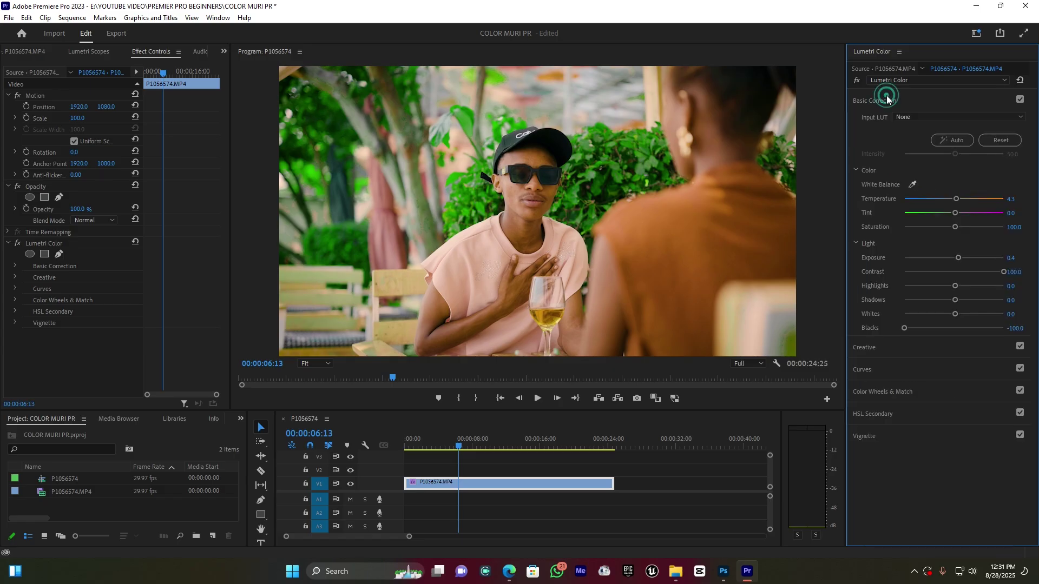
{"action": "left_click_drag", "start_coordinate": [955, 301], "coordinate": [960, 300]}
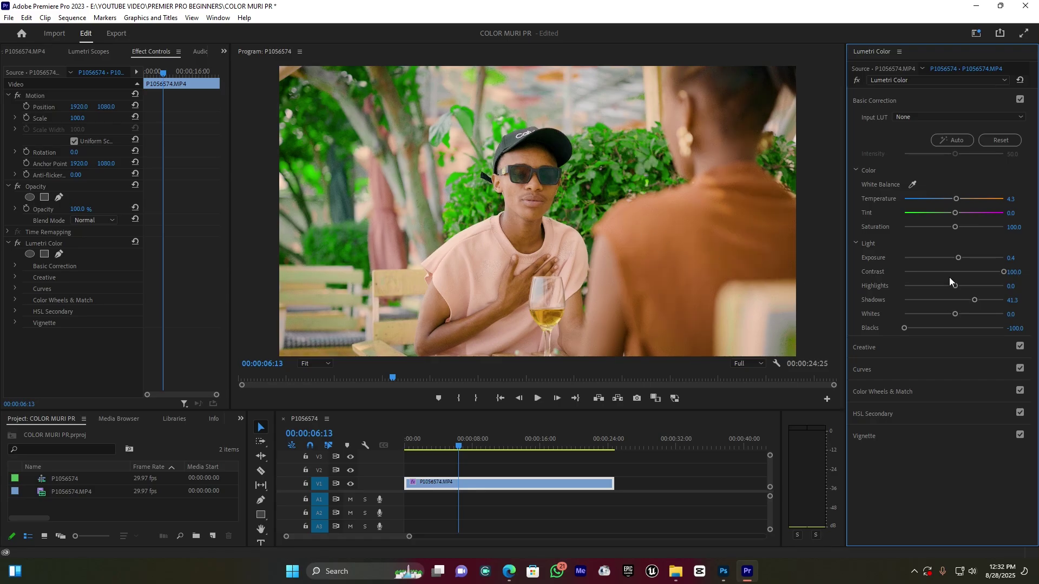
{"action": "left_click", "coordinate": [962, 300]}
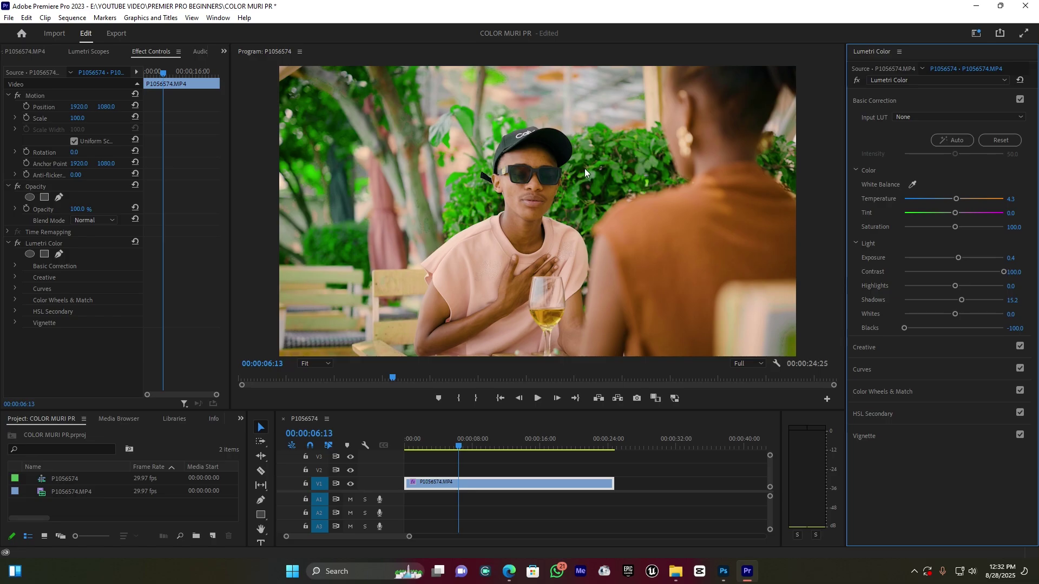
{"action": "left_click", "coordinate": [962, 258]}
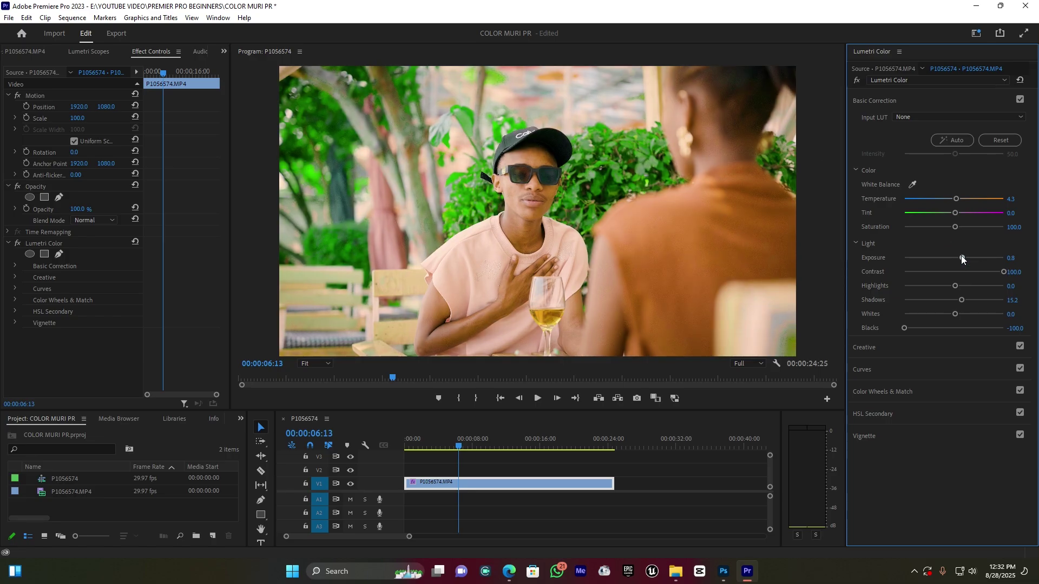
{"action": "left_click_drag", "start_coordinate": [961, 258], "coordinate": [958, 259]}
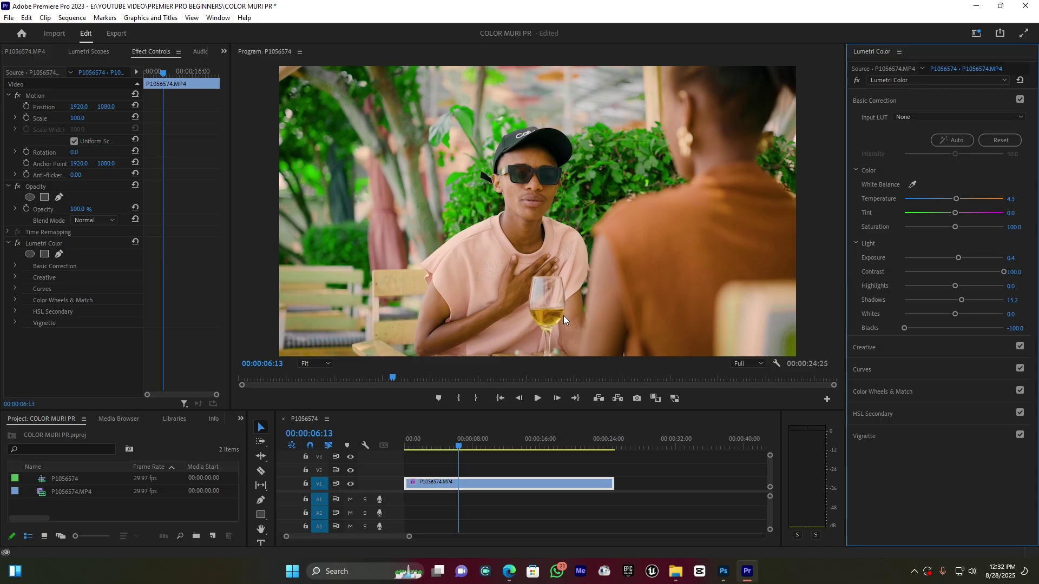
{"action": "left_click", "coordinate": [877, 101]}
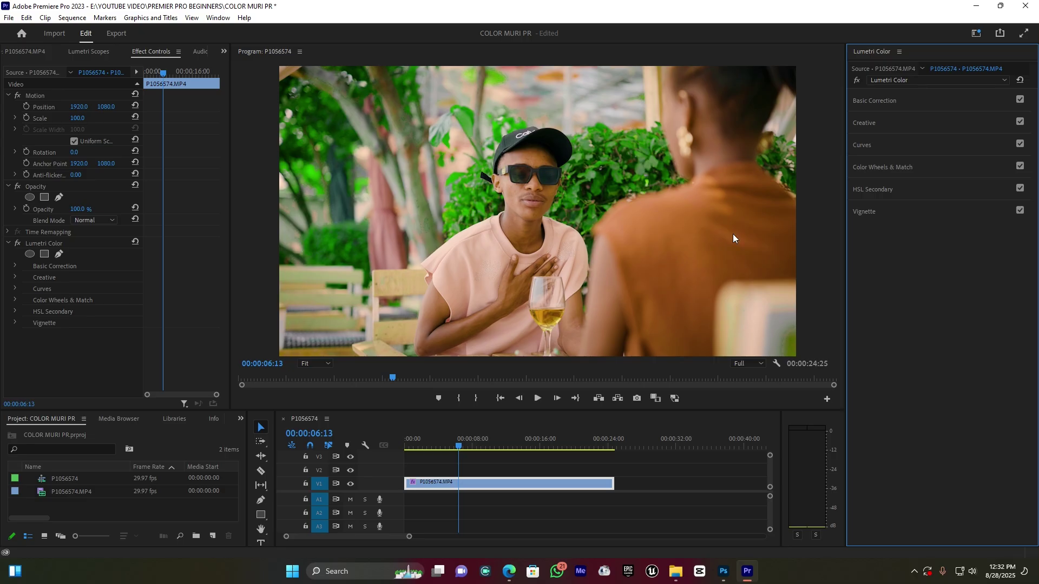
In the Curves Hue vs Hue graph, raise the yellow foliage hue points.
{"action": "left_click", "coordinate": [864, 144]}
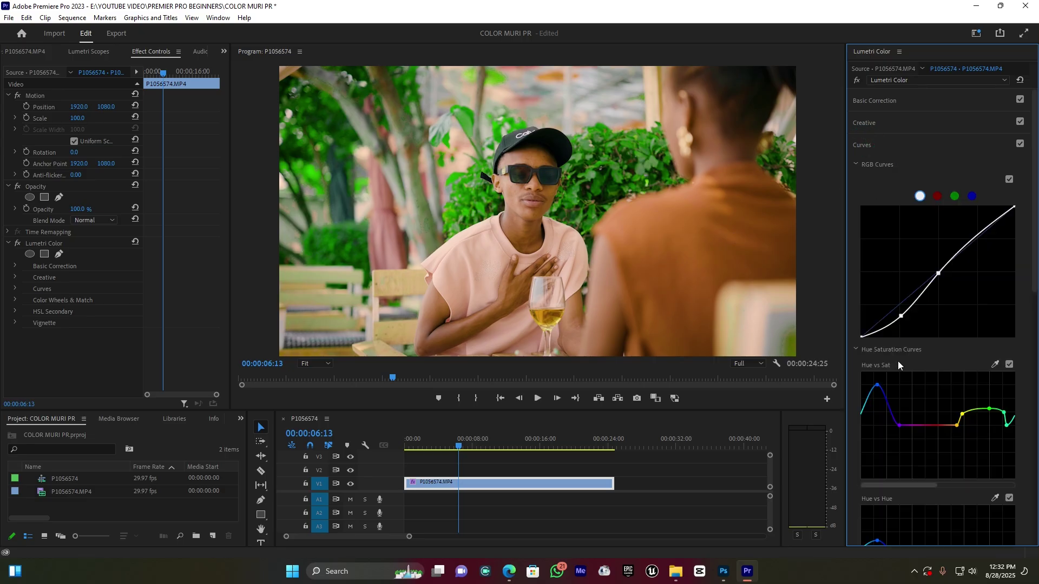
{"action": "scroll", "coordinate": [945, 447], "scroll_direction": "down", "scroll_amount": 2}
{"action": "scroll", "coordinate": [945, 447], "scroll_direction": "down", "scroll_amount": 3}
{"action": "left_click_drag", "start_coordinate": [961, 406], "coordinate": [961, 384]}
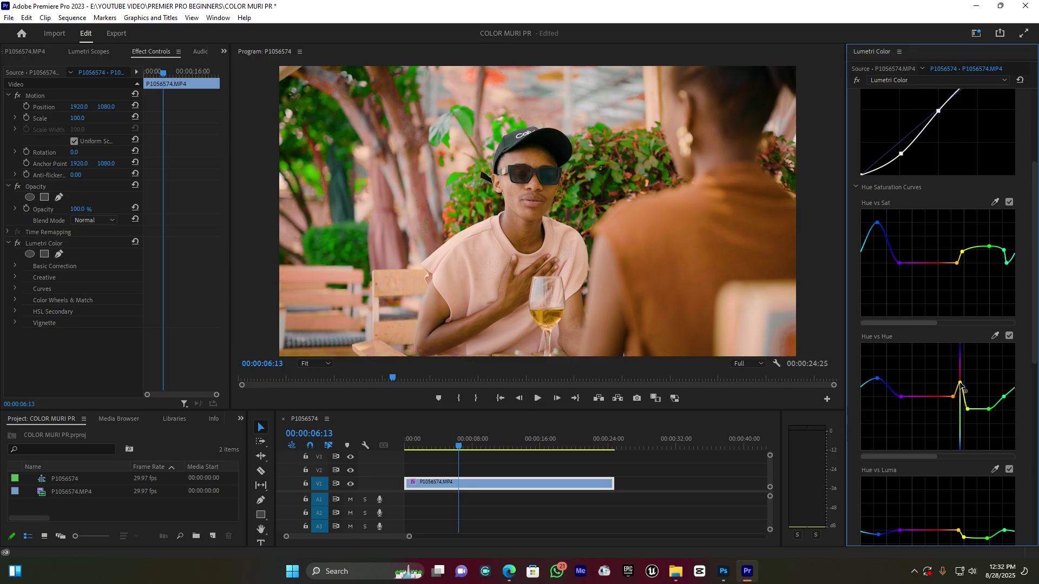
{"action": "left_click_drag", "start_coordinate": [967, 409], "coordinate": [972, 382]}
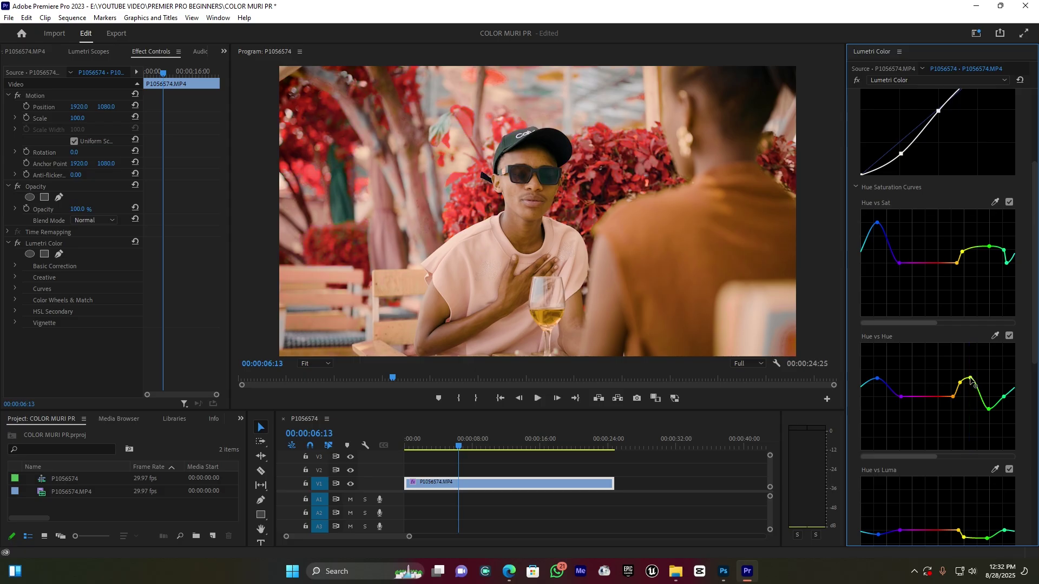
Shift the green hues, try a magenta push, then undo the two strongest shifts.
{"action": "left_click_drag", "start_coordinate": [988, 408], "coordinate": [989, 379]}
{"action": "left_click_drag", "start_coordinate": [971, 378], "coordinate": [969, 355]}
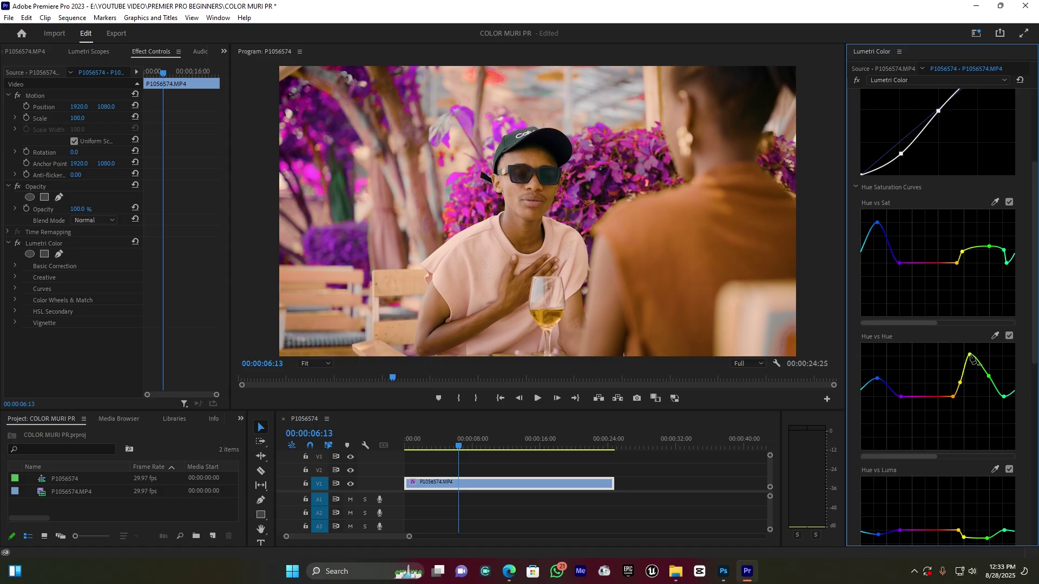
{"action": "key", "text": "ctrl+z"}
{"action": "key", "text": "ctrl+z"}
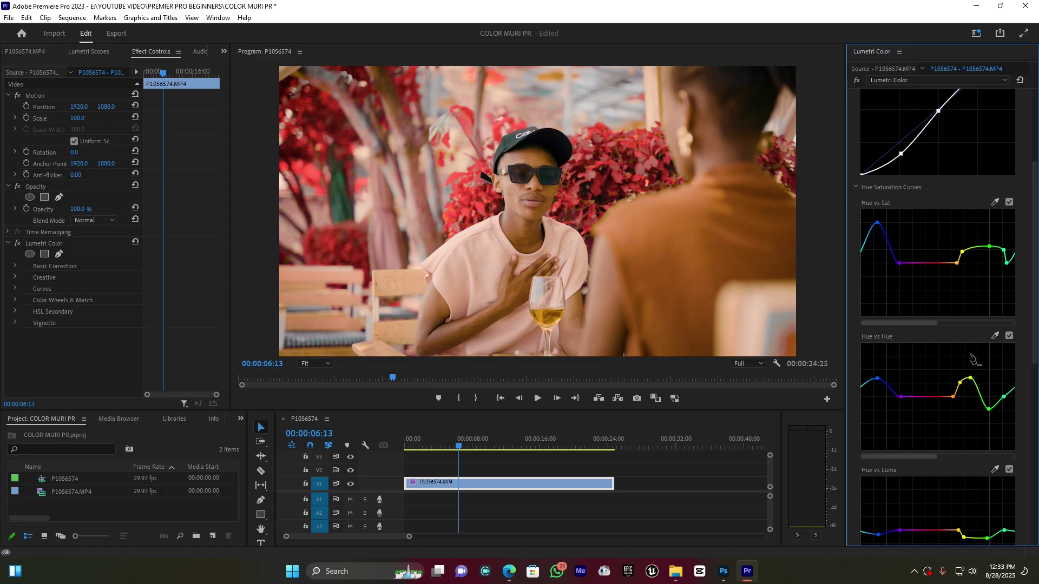
{"action": "key", "text": "ctrl+z"}
{"action": "key", "text": "ctrl+z"}
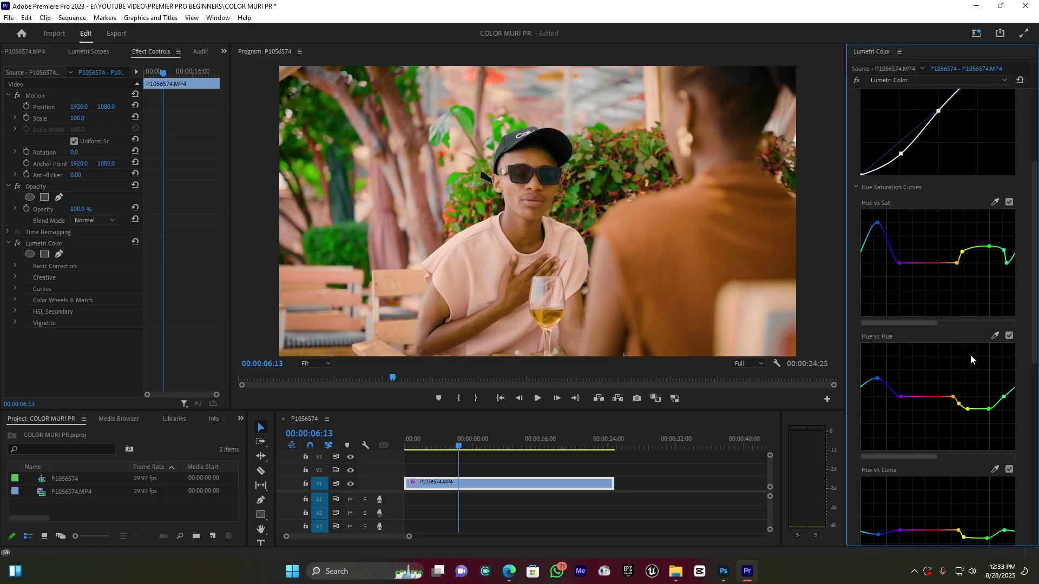